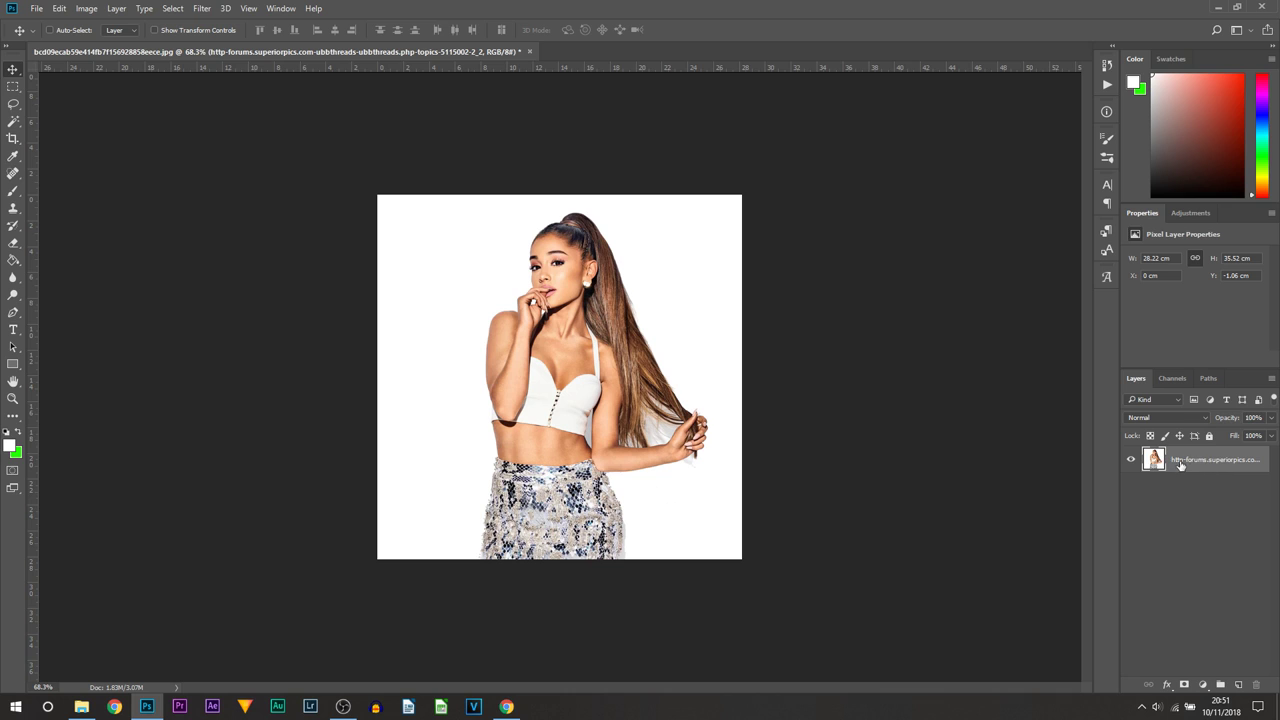
# Duplicate the photo layer with Ctrl+J.
pyautogui.hotkey('ctrl', 'j')
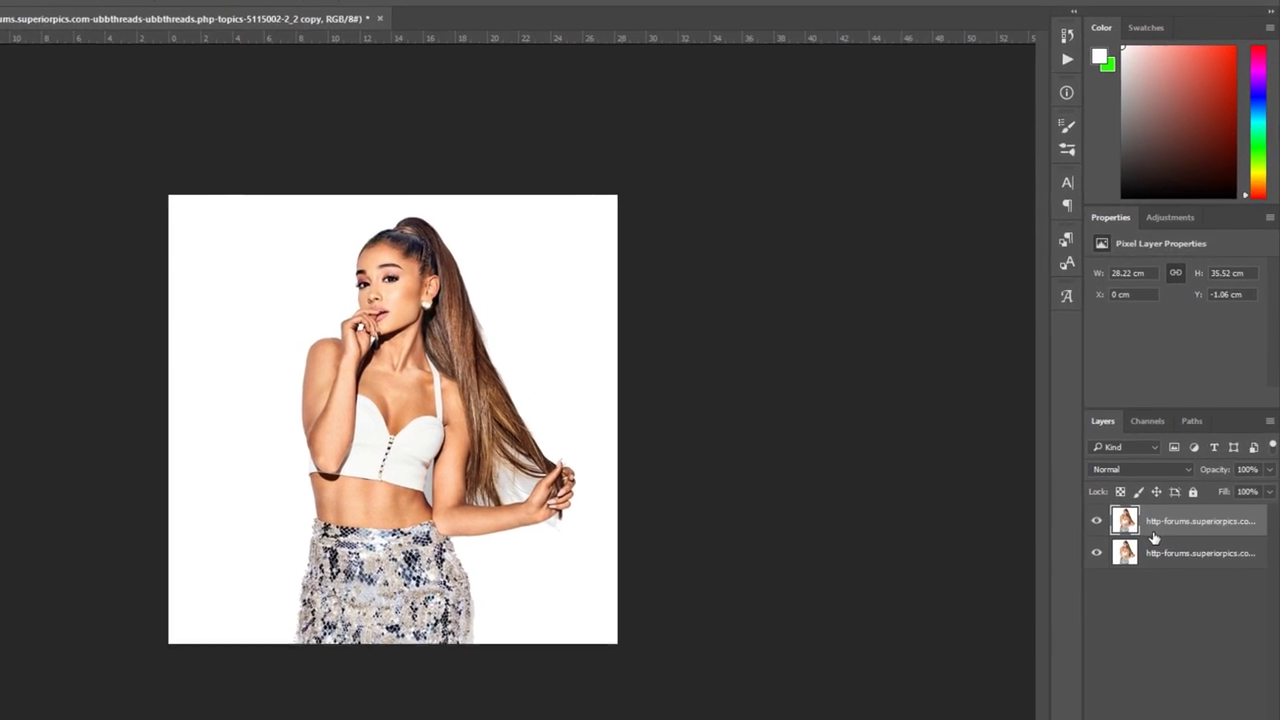
pyautogui.rightClick(1188, 462)
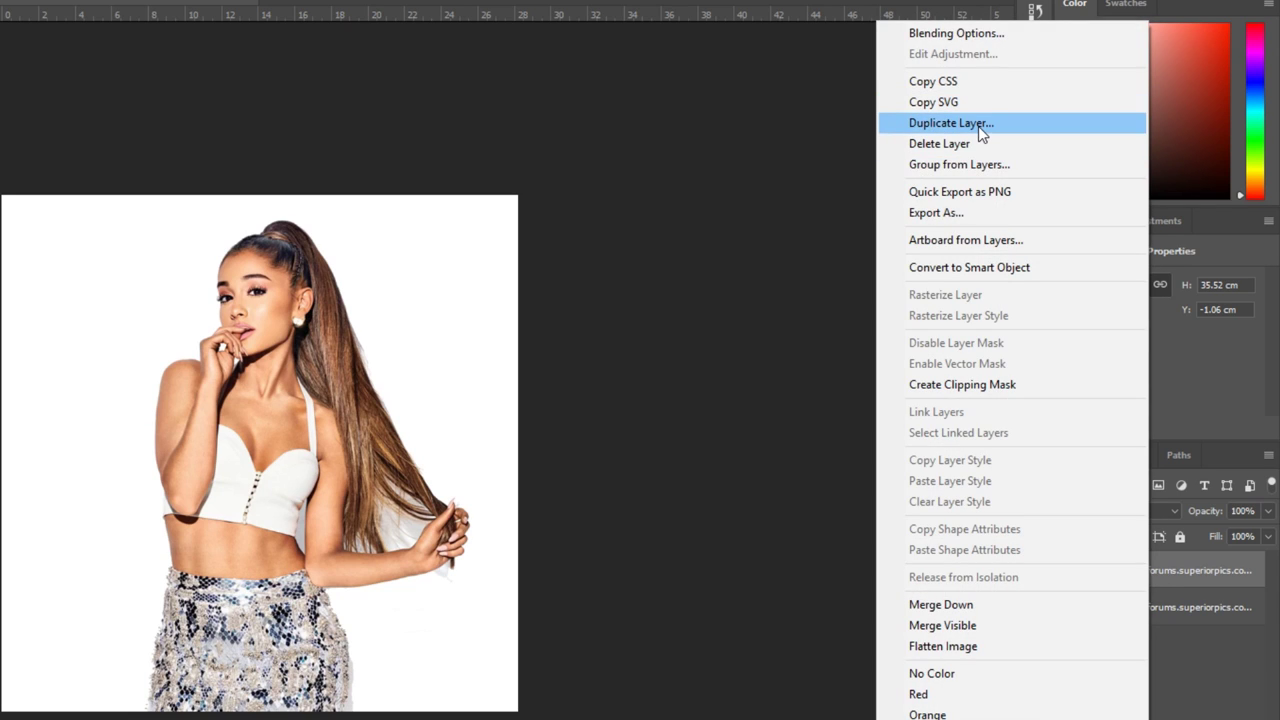
pyautogui.press('Escape')
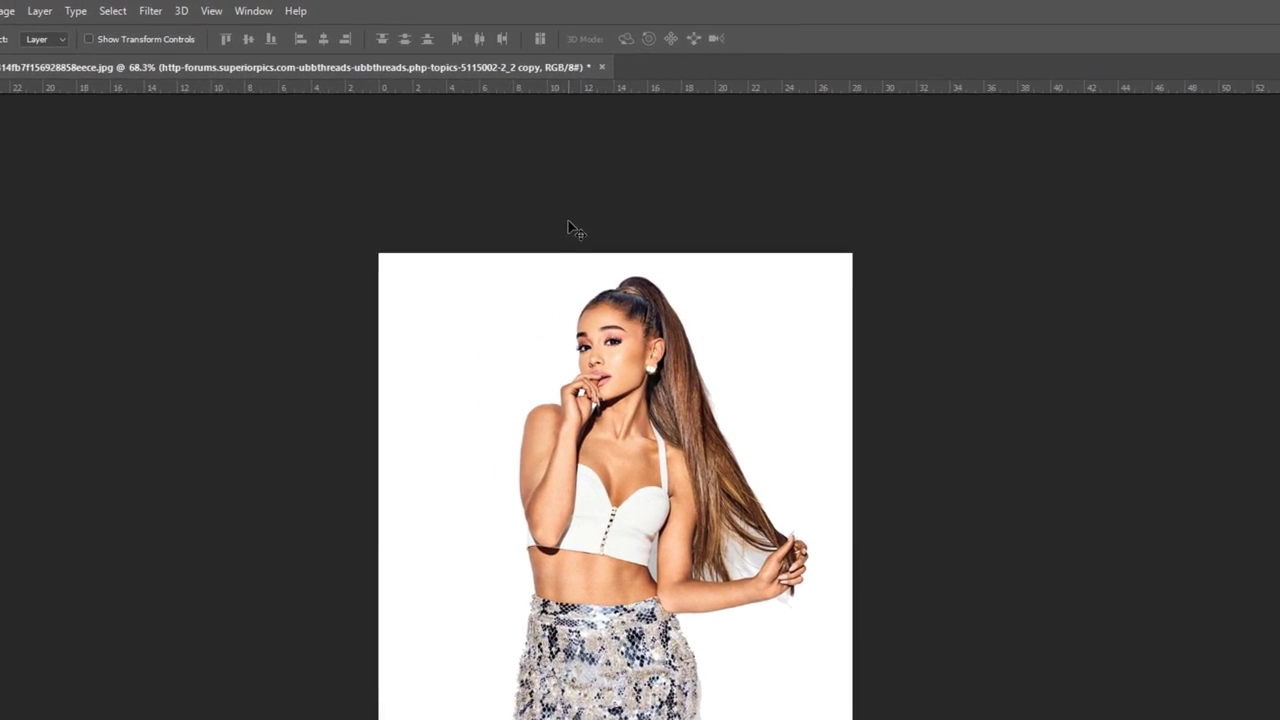
# Apply the Artistic Poster Edges filter with Edge Thickness 10 and Edge Intensity 10.
pyautogui.click(121, 12)
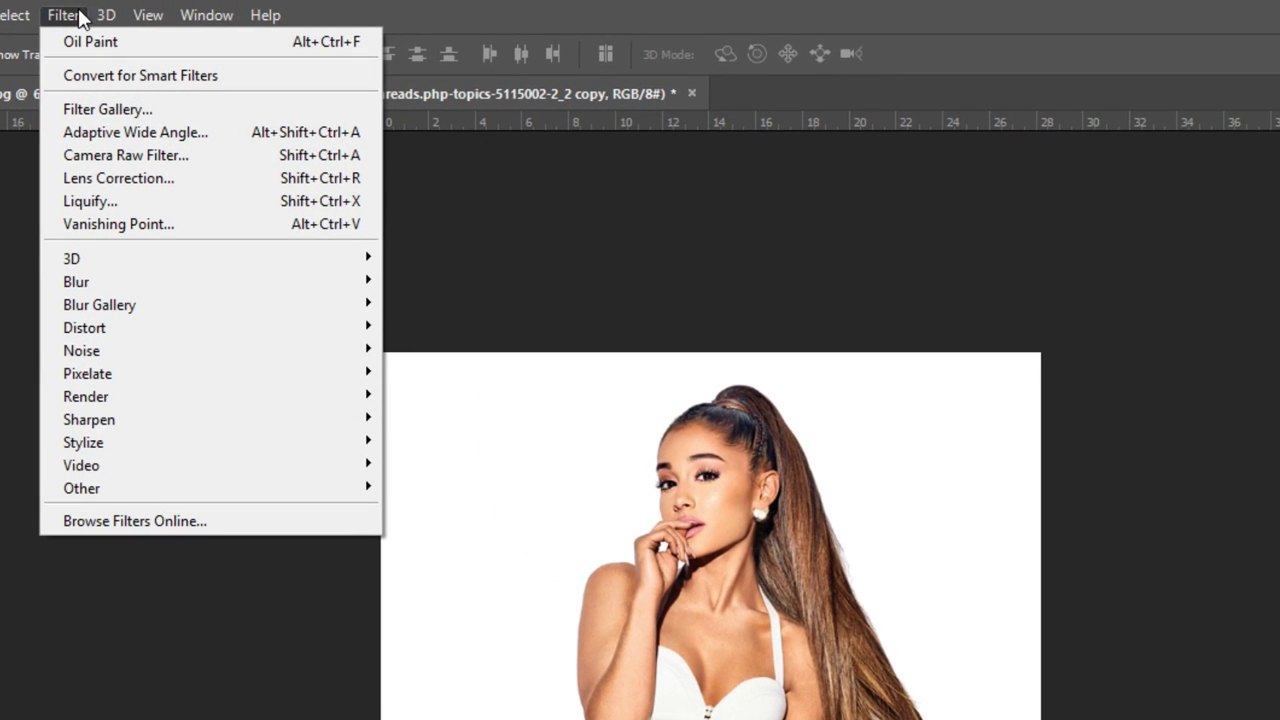
pyautogui.click(107, 110)
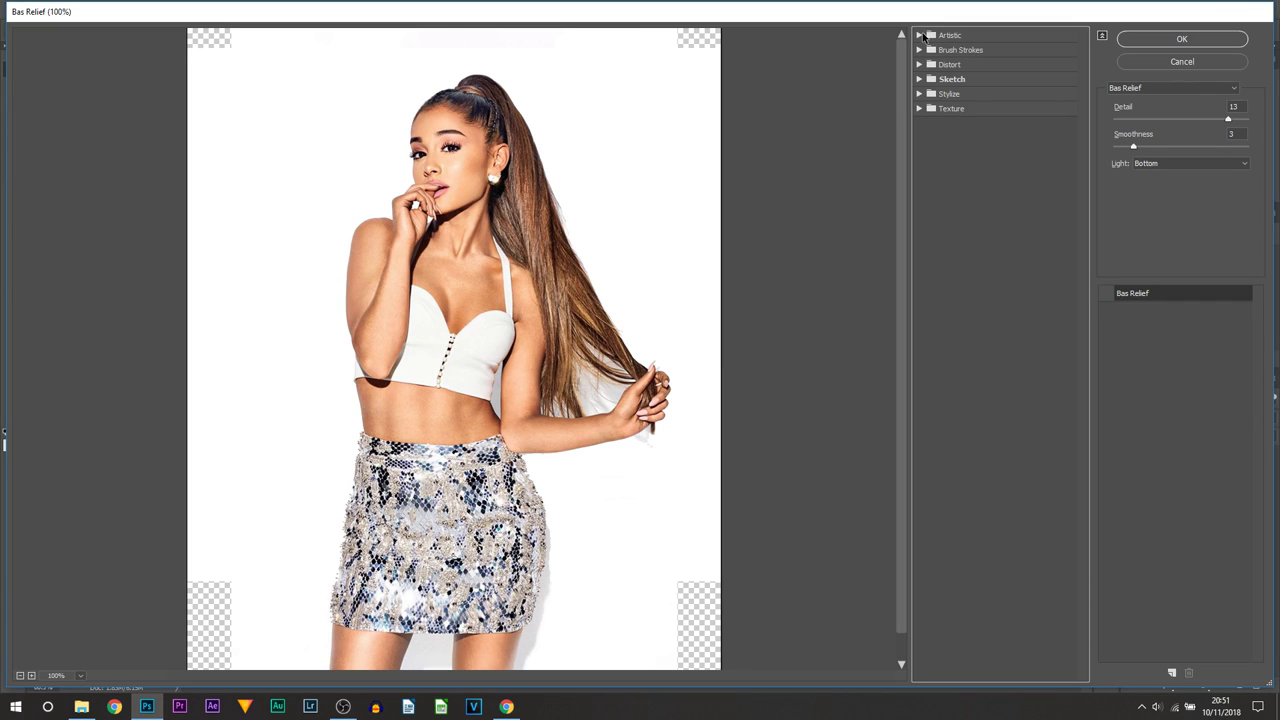
pyautogui.click(920, 35)
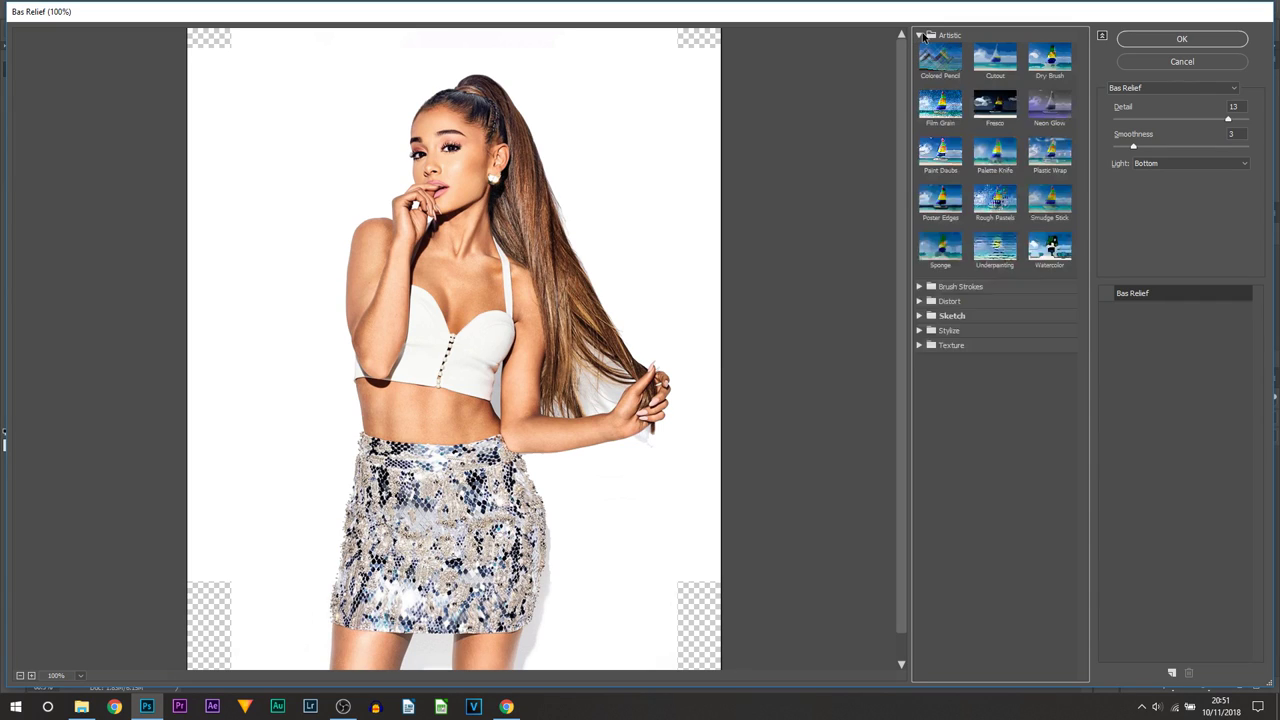
pyautogui.click(955, 205)
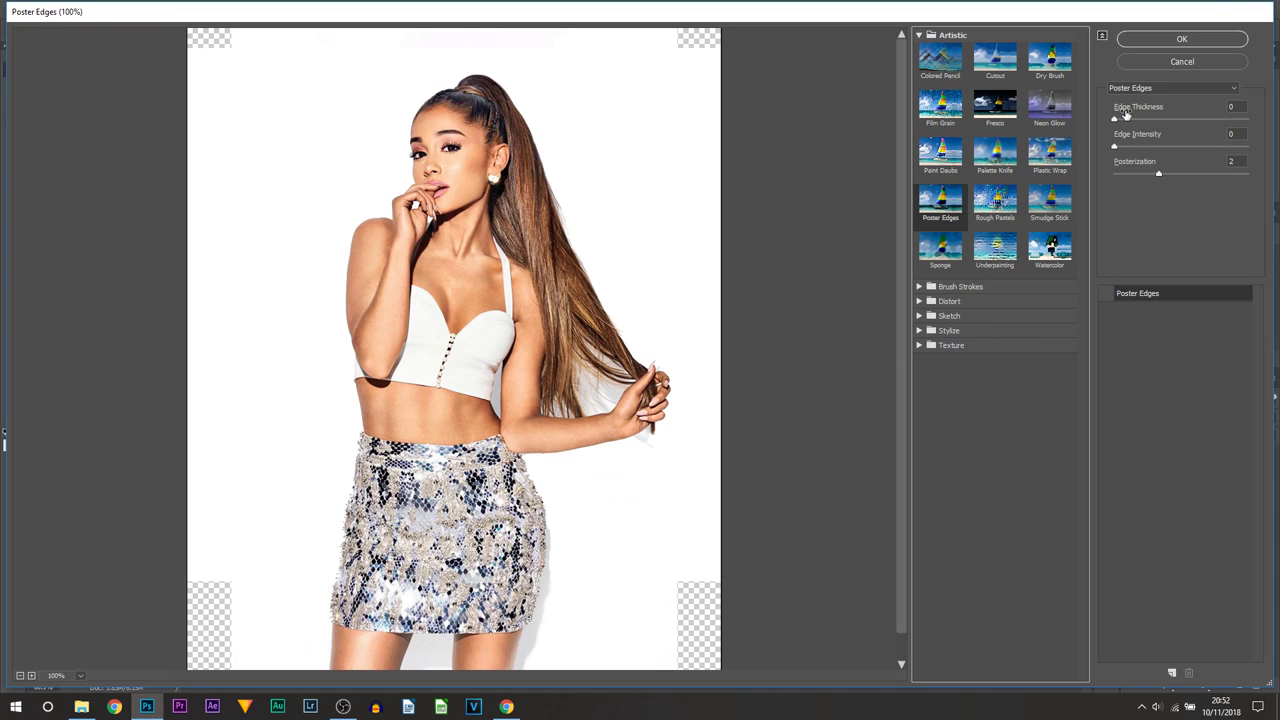
pyautogui.click(1241, 107)
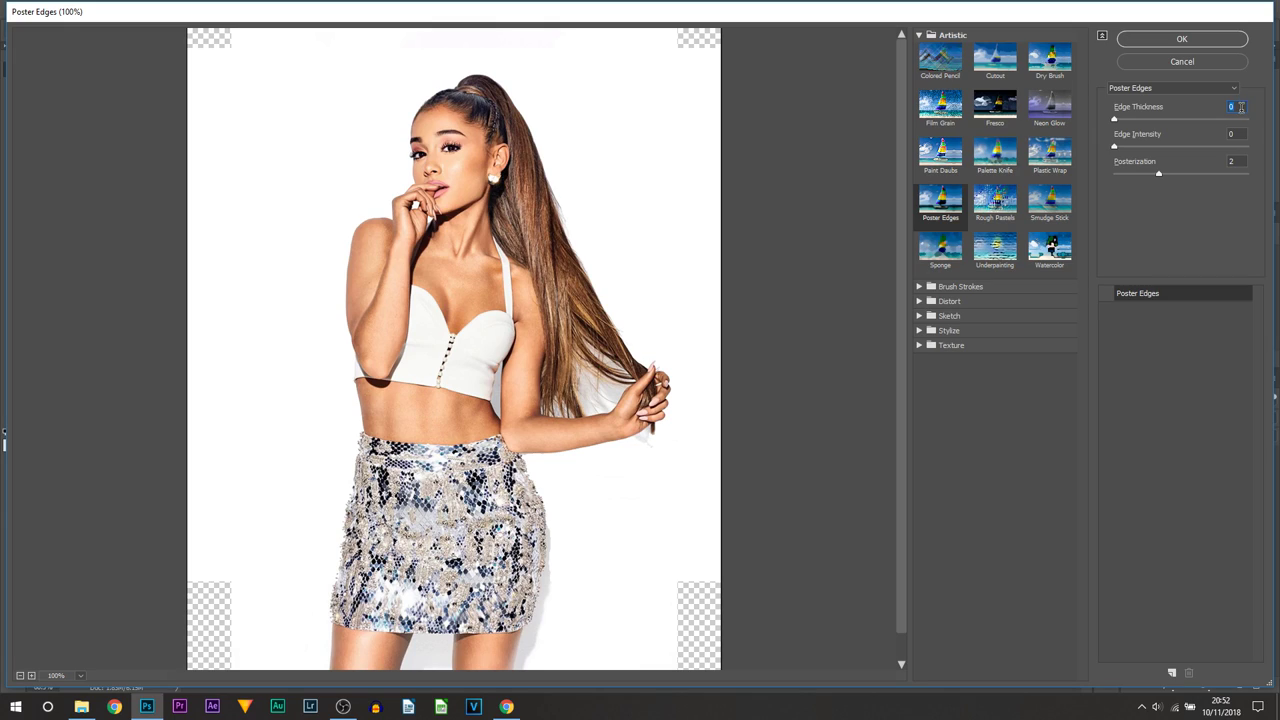
pyautogui.write('10')
pyautogui.click(1240, 136)
pyautogui.write('10')
pyautogui.click(1134, 371)
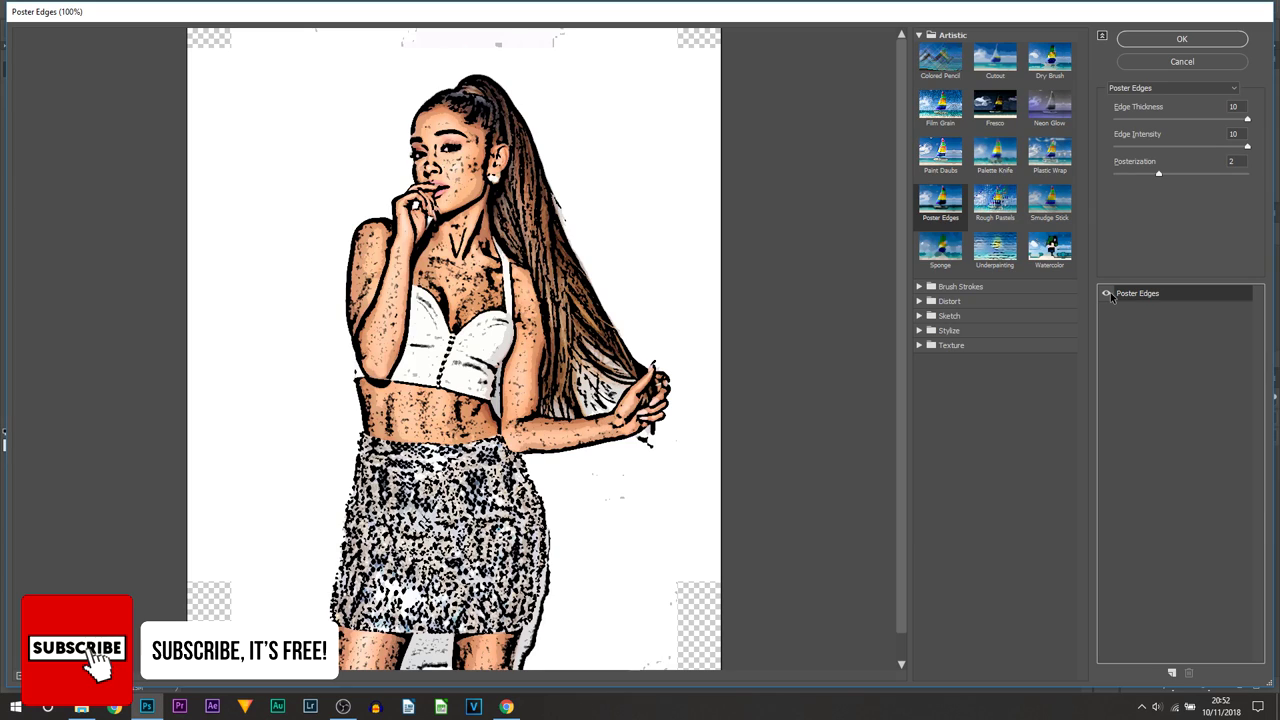
pyautogui.click(1155, 40)
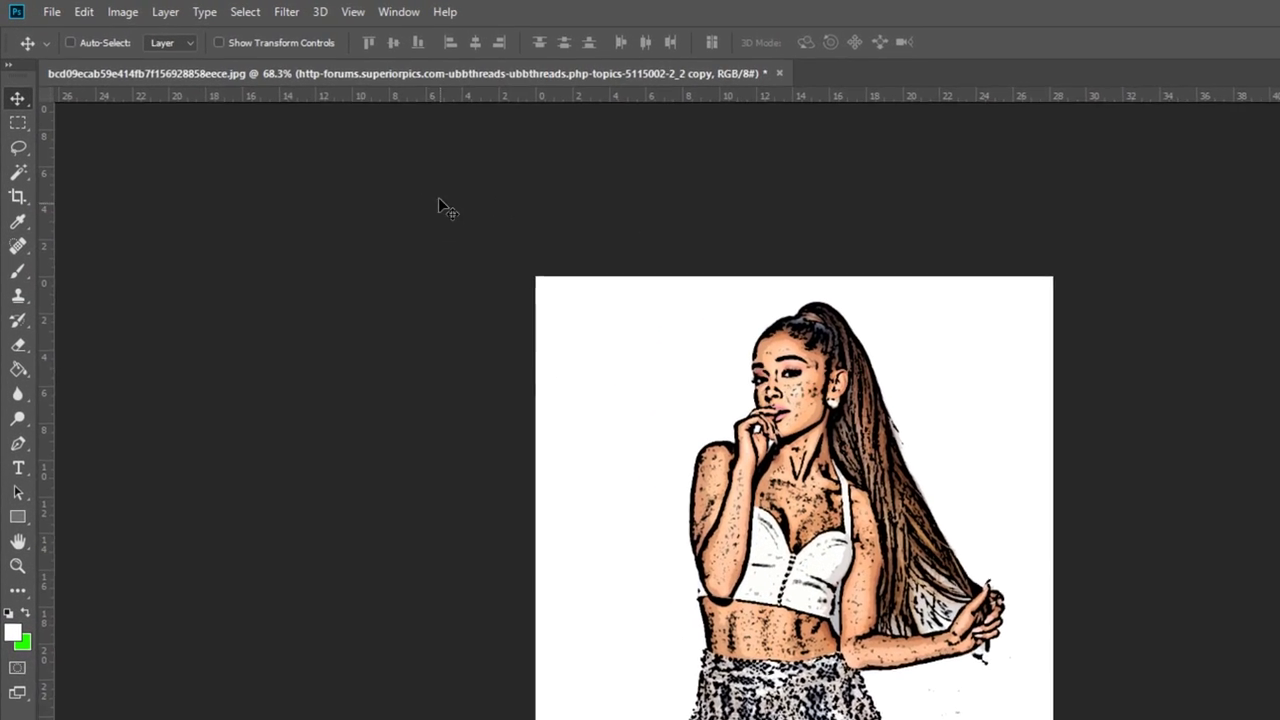
# Apply a Threshold adjustment at level 50 to the copy layer for black-and-white lines.
pyautogui.click(158, 12)
pyautogui.moveTo(162, 74)
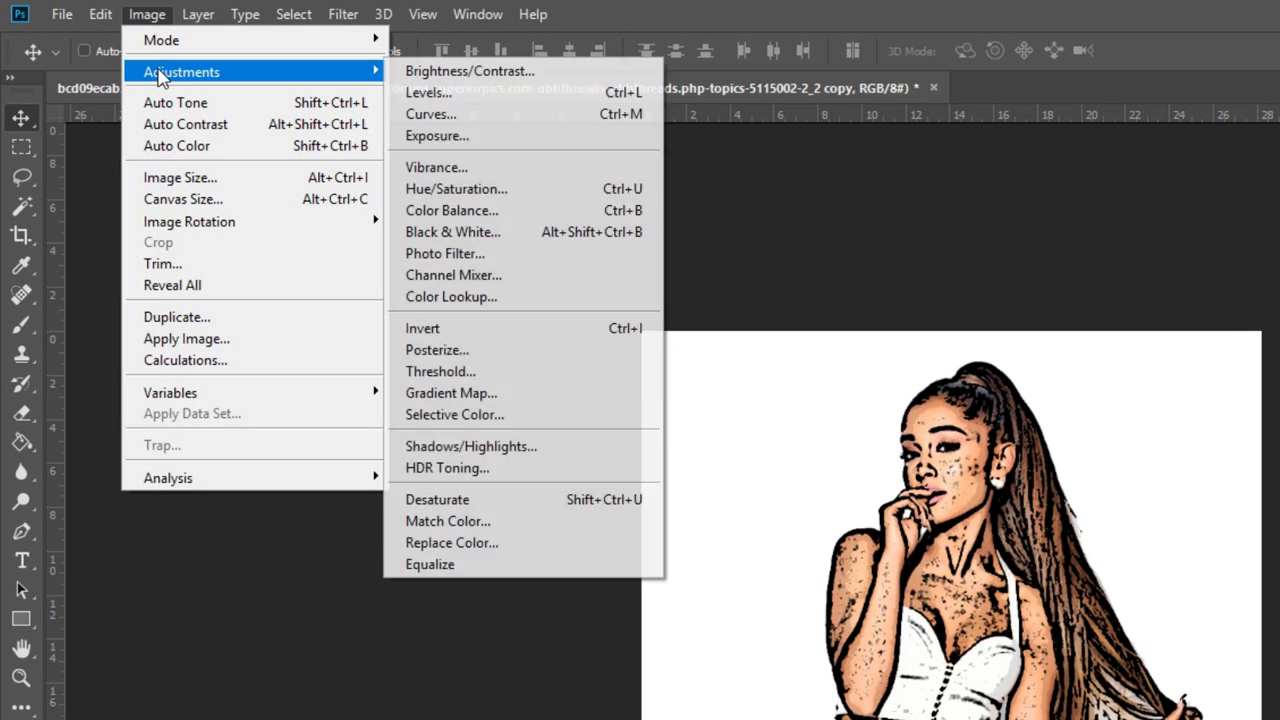
pyautogui.click(550, 372)
pyautogui.moveTo(631, 186); pyautogui.dragTo(717, 127)
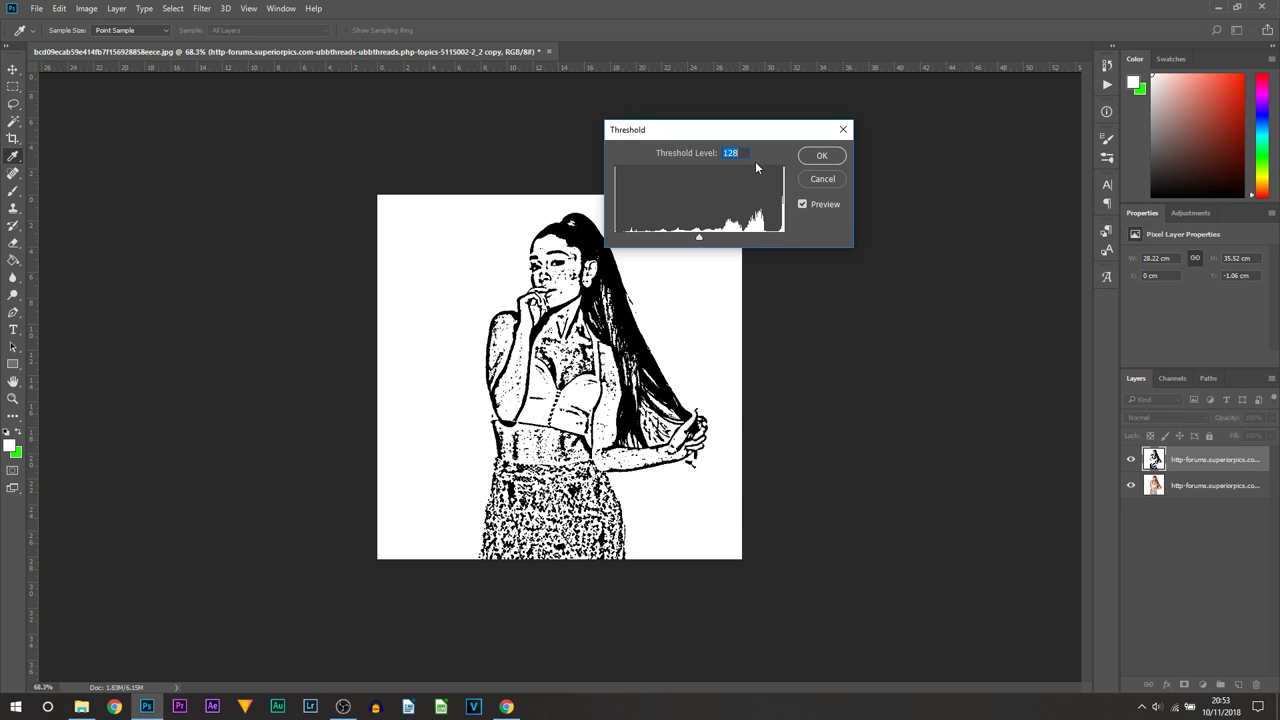
pyautogui.write('50')
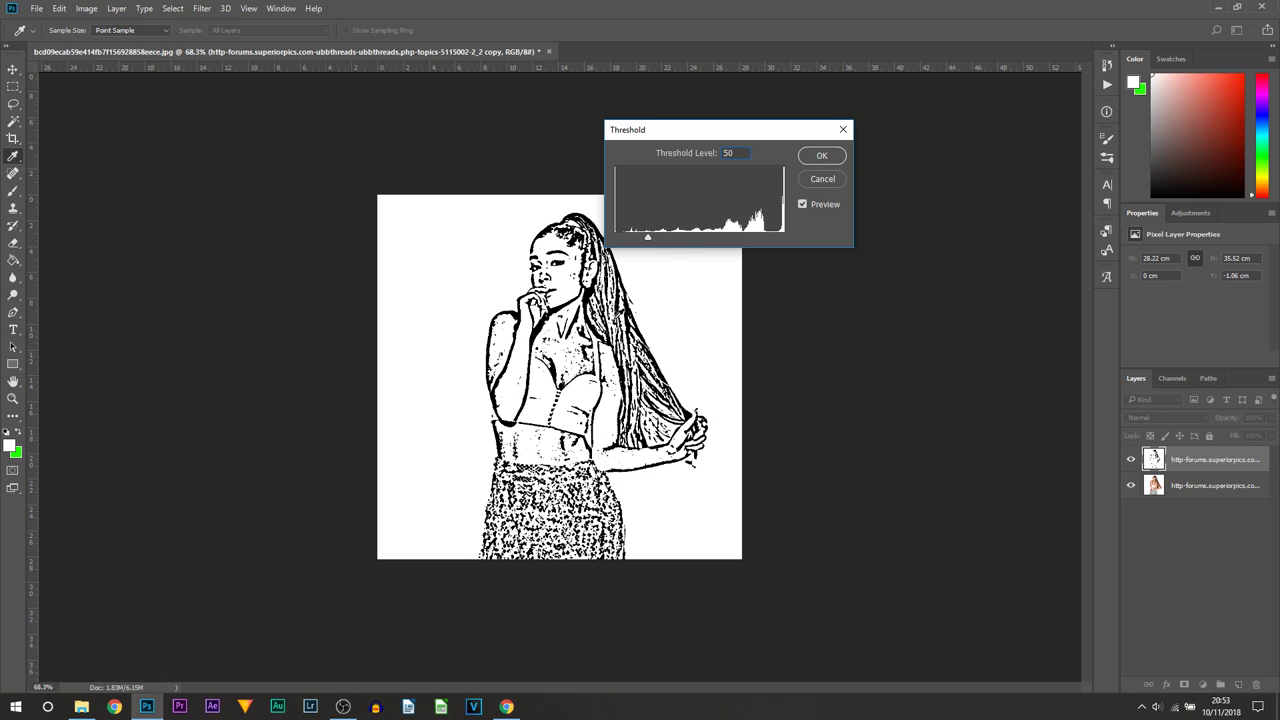
pyautogui.click(821, 156)
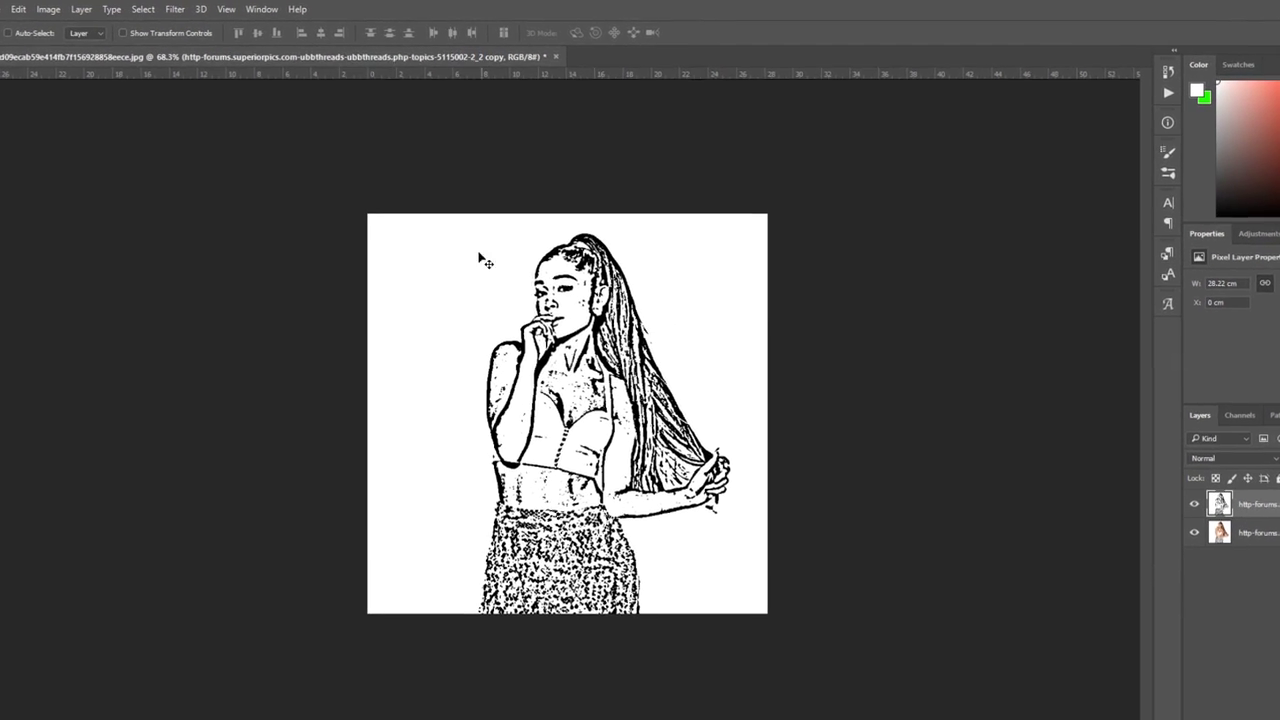
# Apply Oil Paint to the sketch at Stylization 5, Cleanliness 2, Scale 0.8, Bristle Detail 10.
pyautogui.click(114, 11)
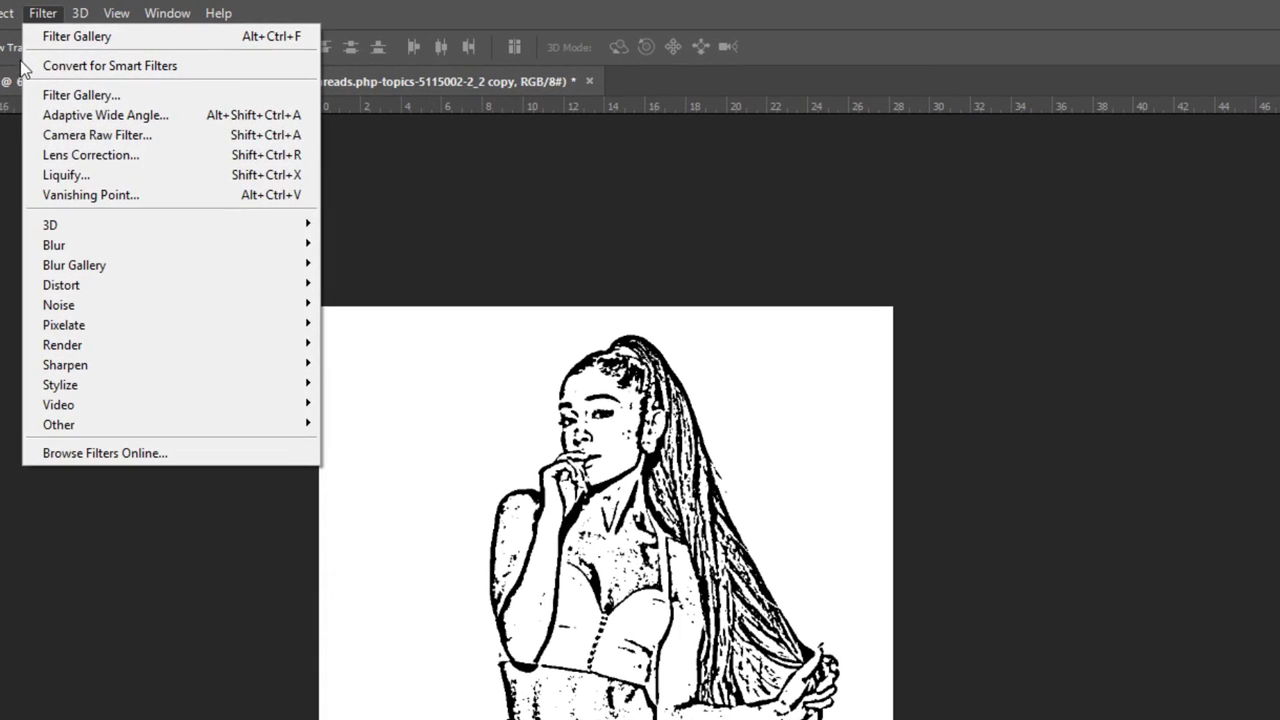
pyautogui.moveTo(86, 389)
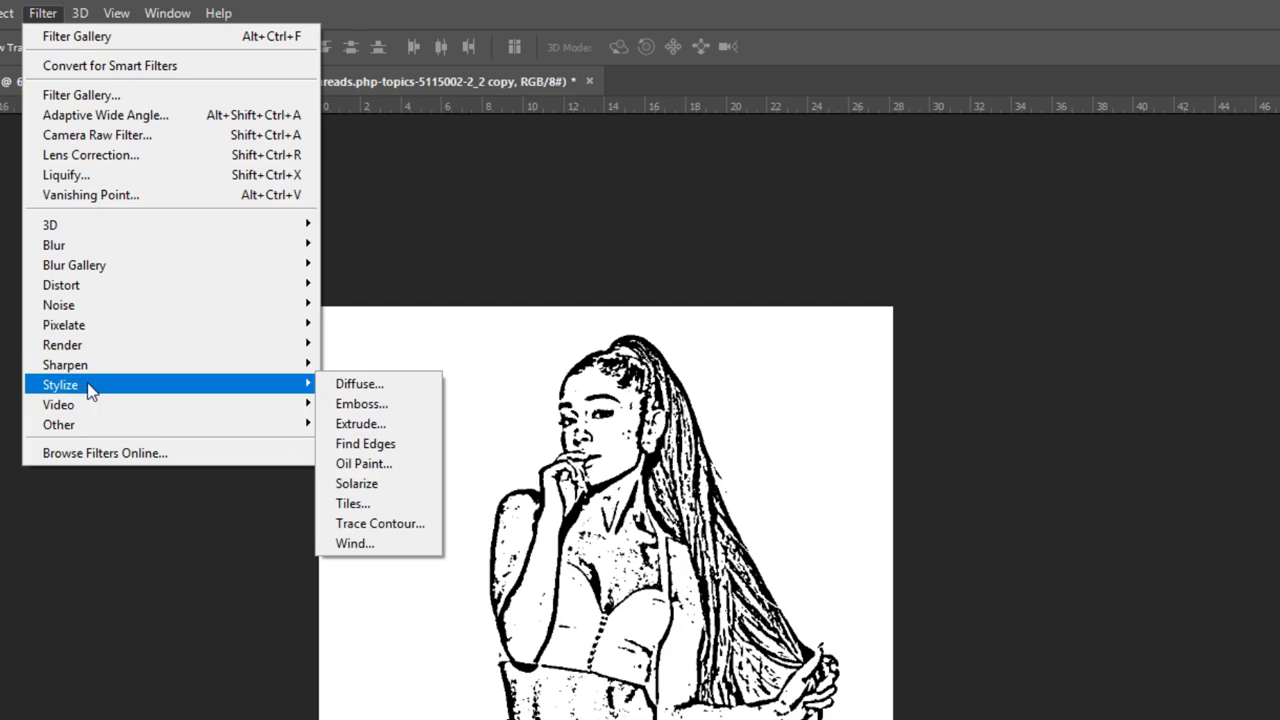
pyautogui.click(427, 474)
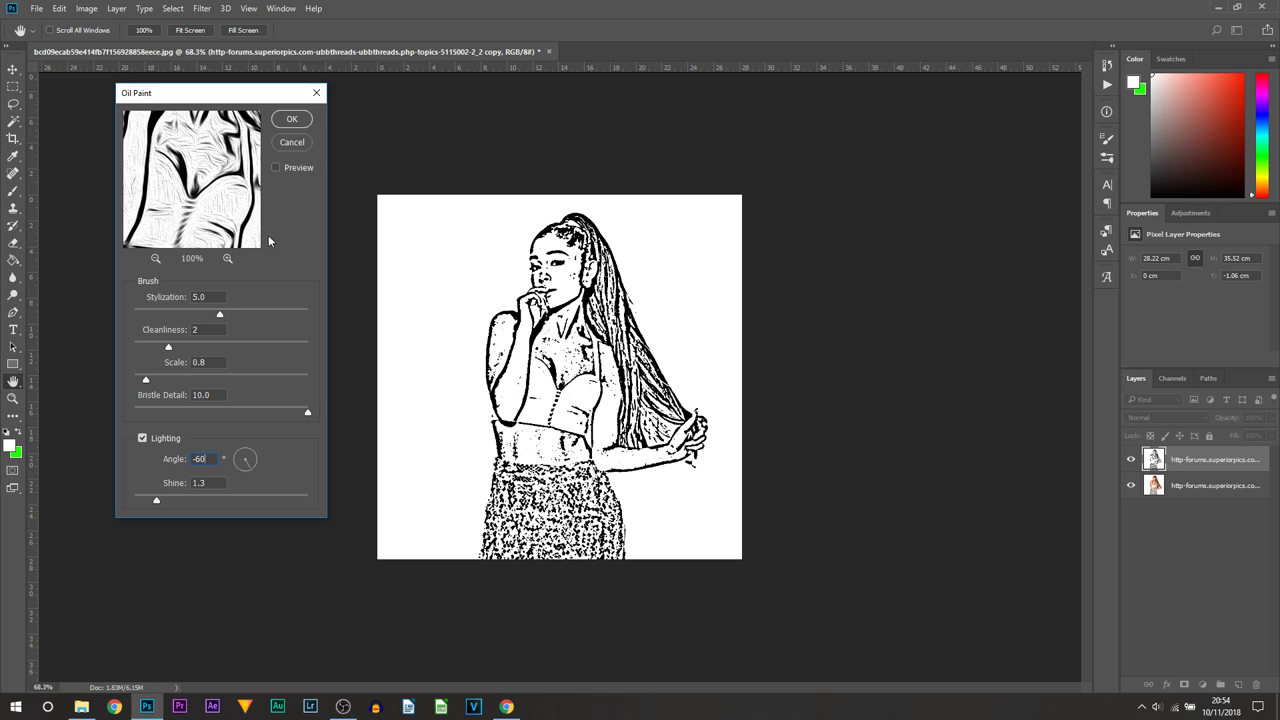
pyautogui.click(290, 121)
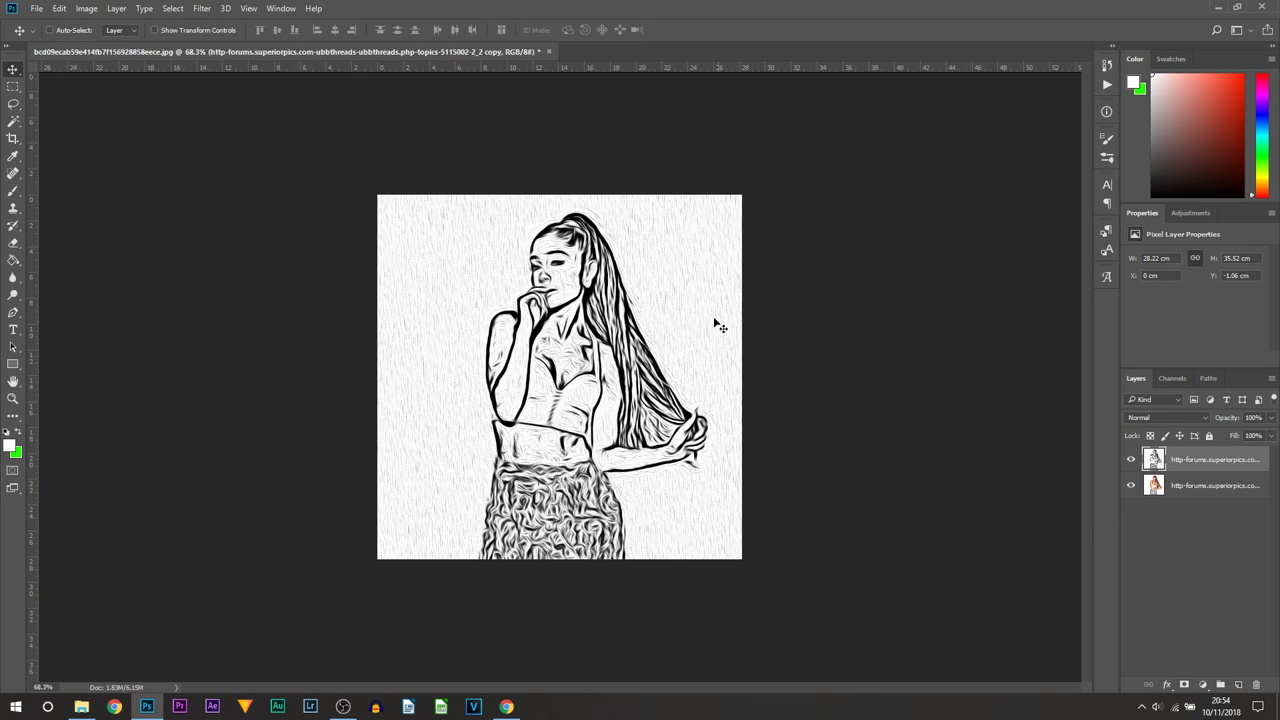
pyautogui.click(1185, 490)
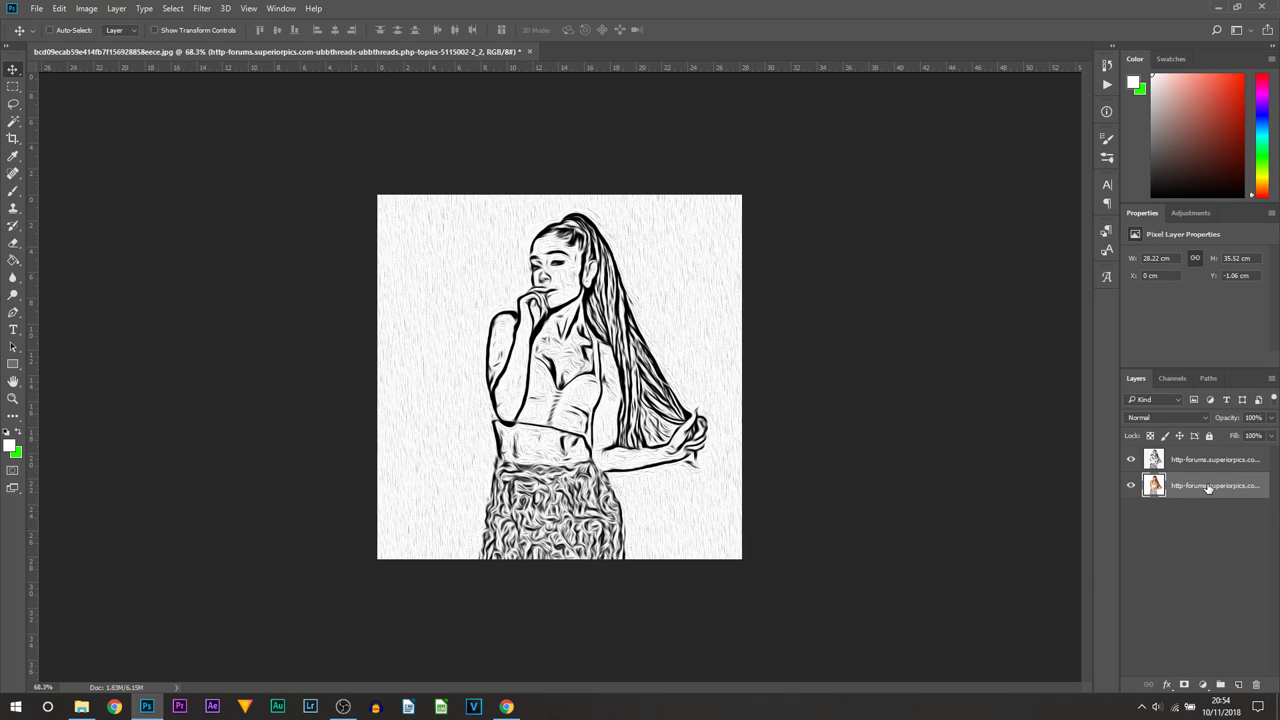
# Duplicate the original photo layer as a new layer named '3'.
pyautogui.rightClick(1207, 487)
pyautogui.click(1045, 147)
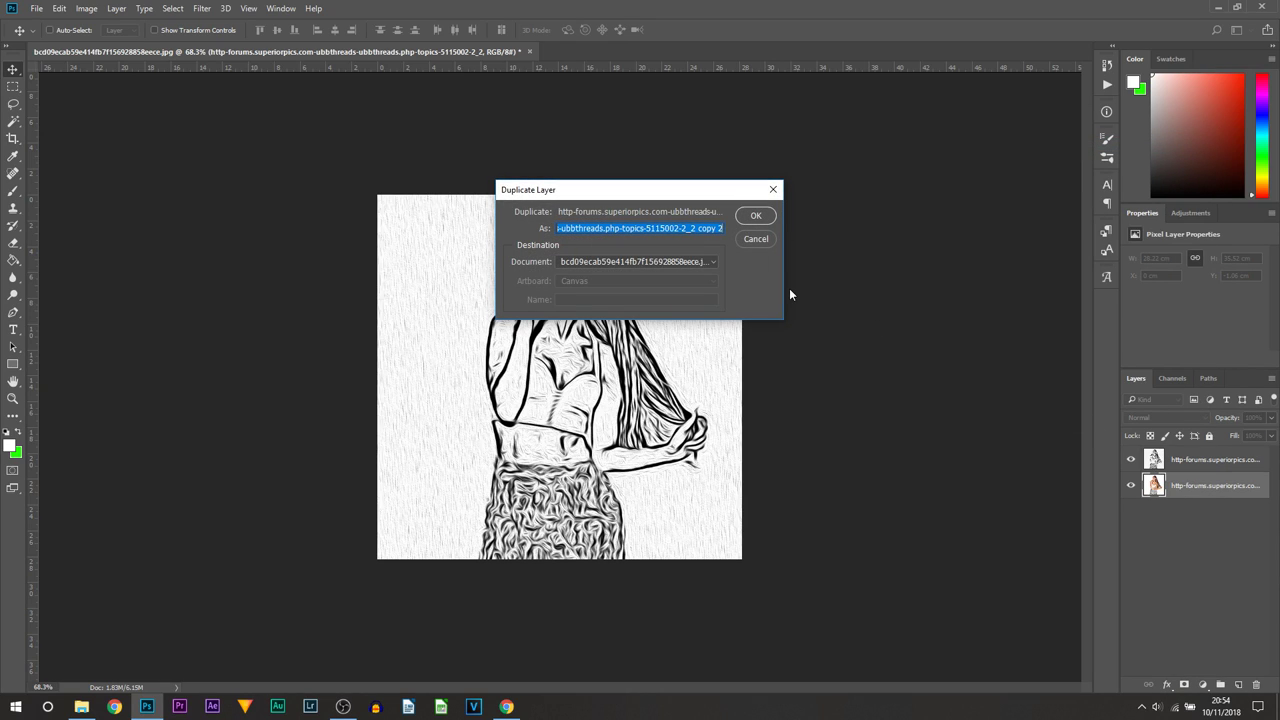
pyautogui.write('3')
pyautogui.click(755, 216)
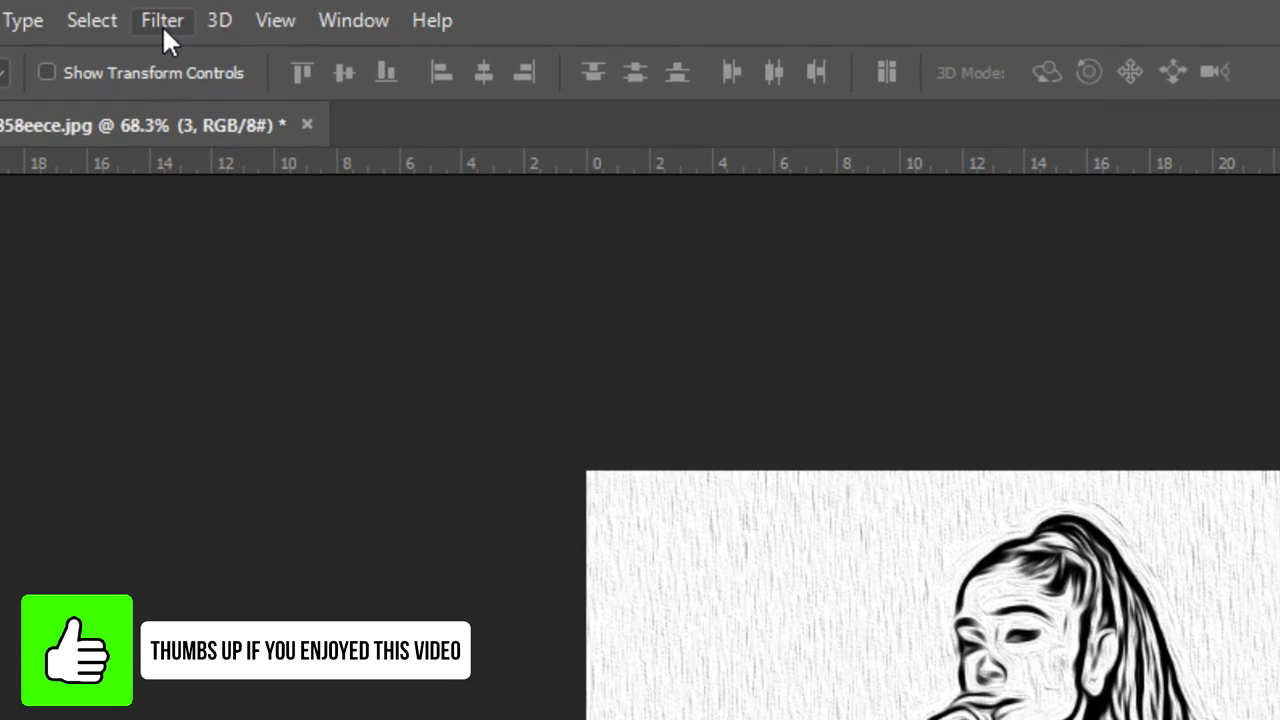
# Apply Poster Edges to layer 3 with edge thickness and intensity at 0.
pyautogui.click(163, 24)
pyautogui.click(262, 150)
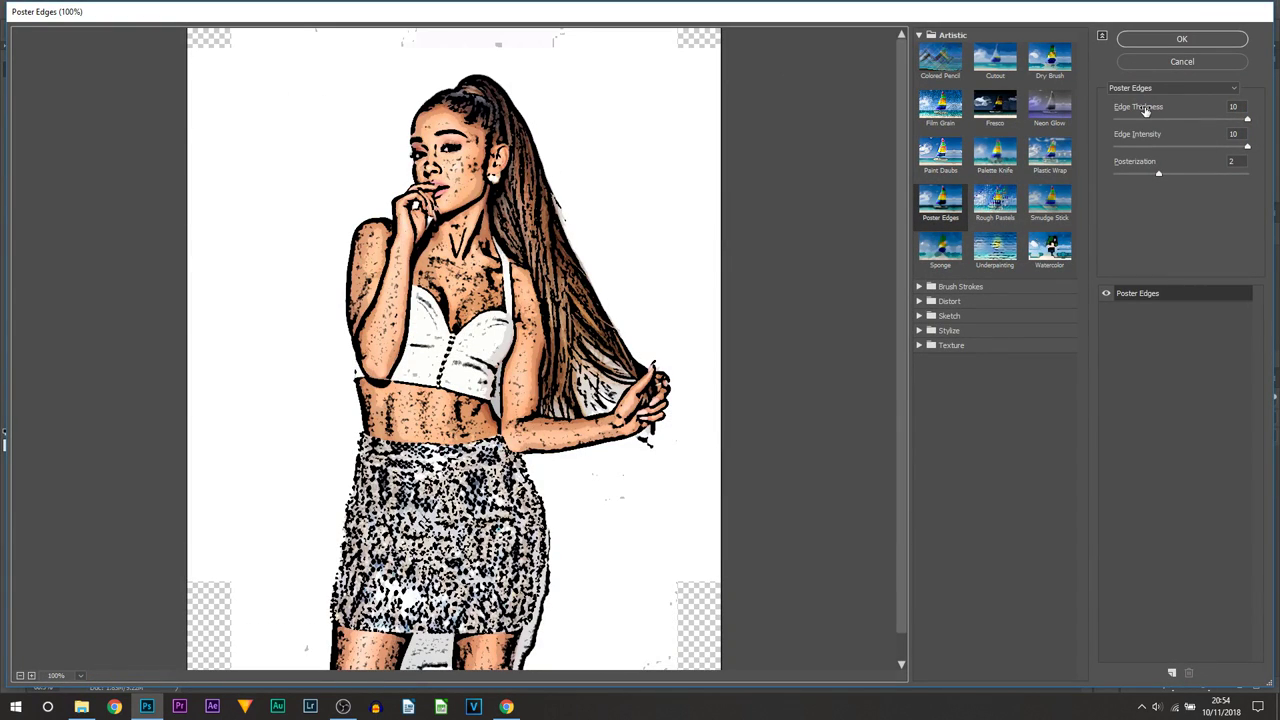
pyautogui.moveTo(1147, 110); pyautogui.dragTo(1126, 140)
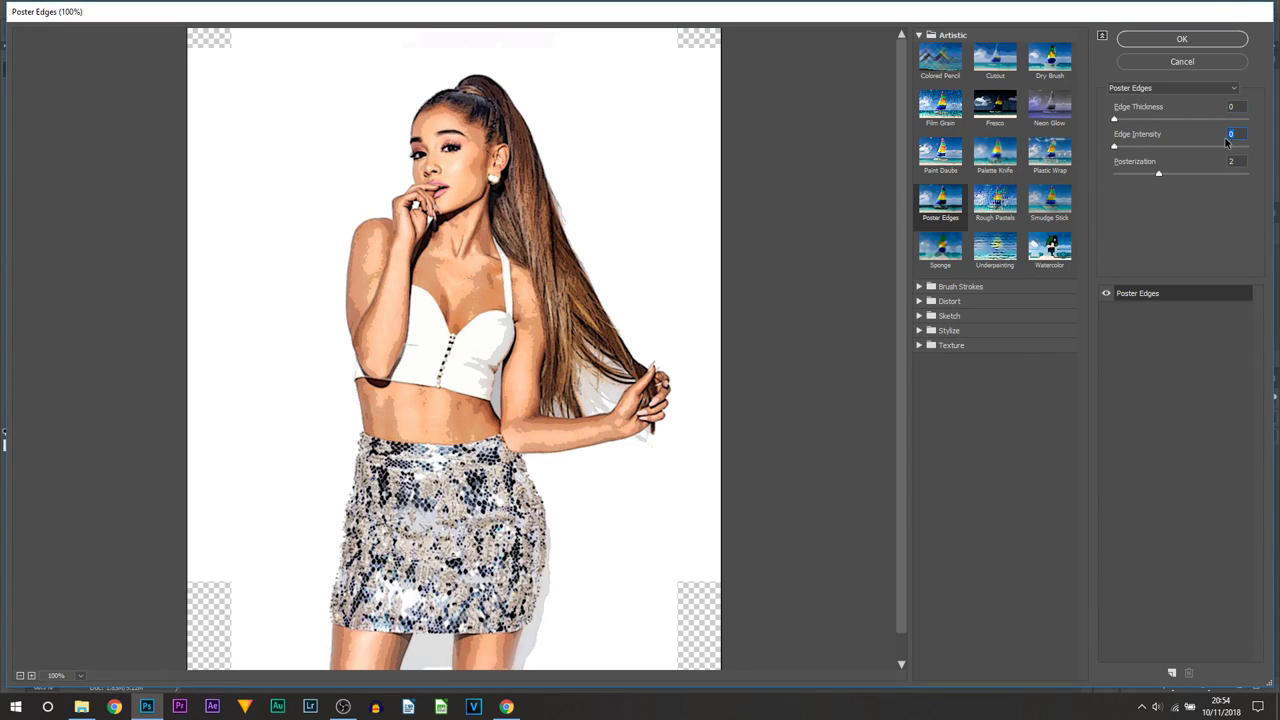
pyautogui.click(1192, 44)
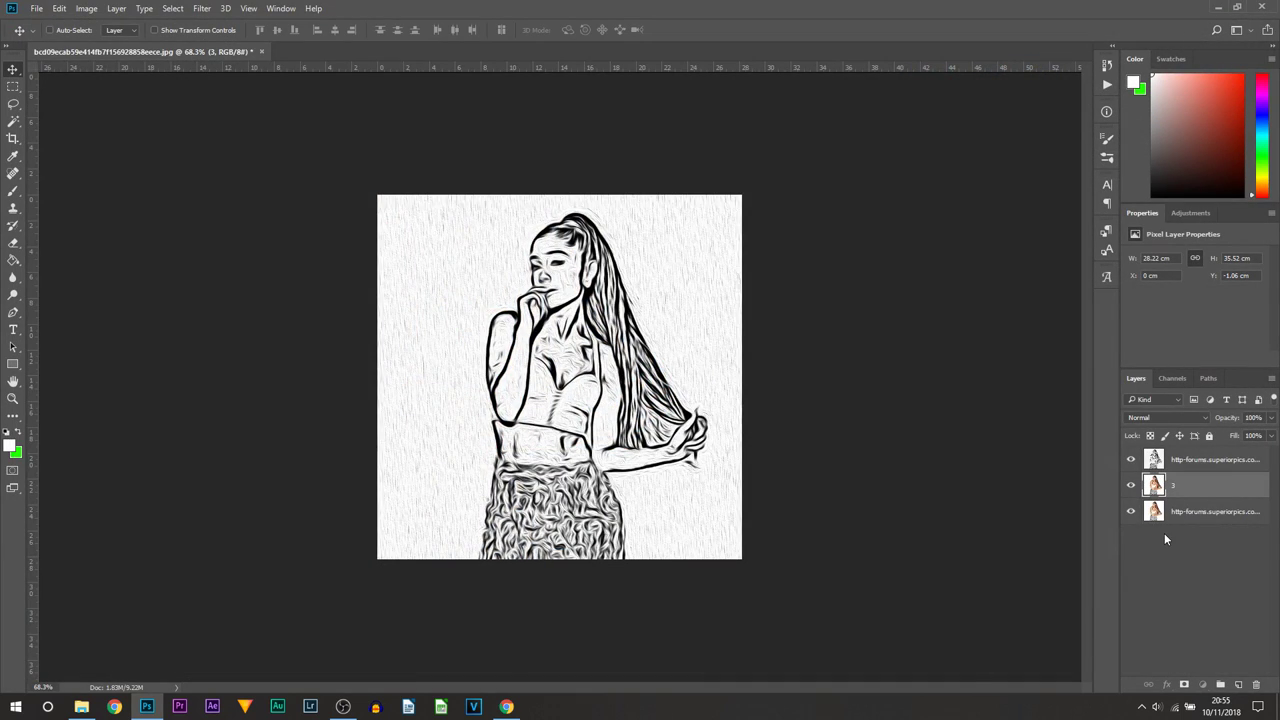
pyautogui.click(1148, 459)
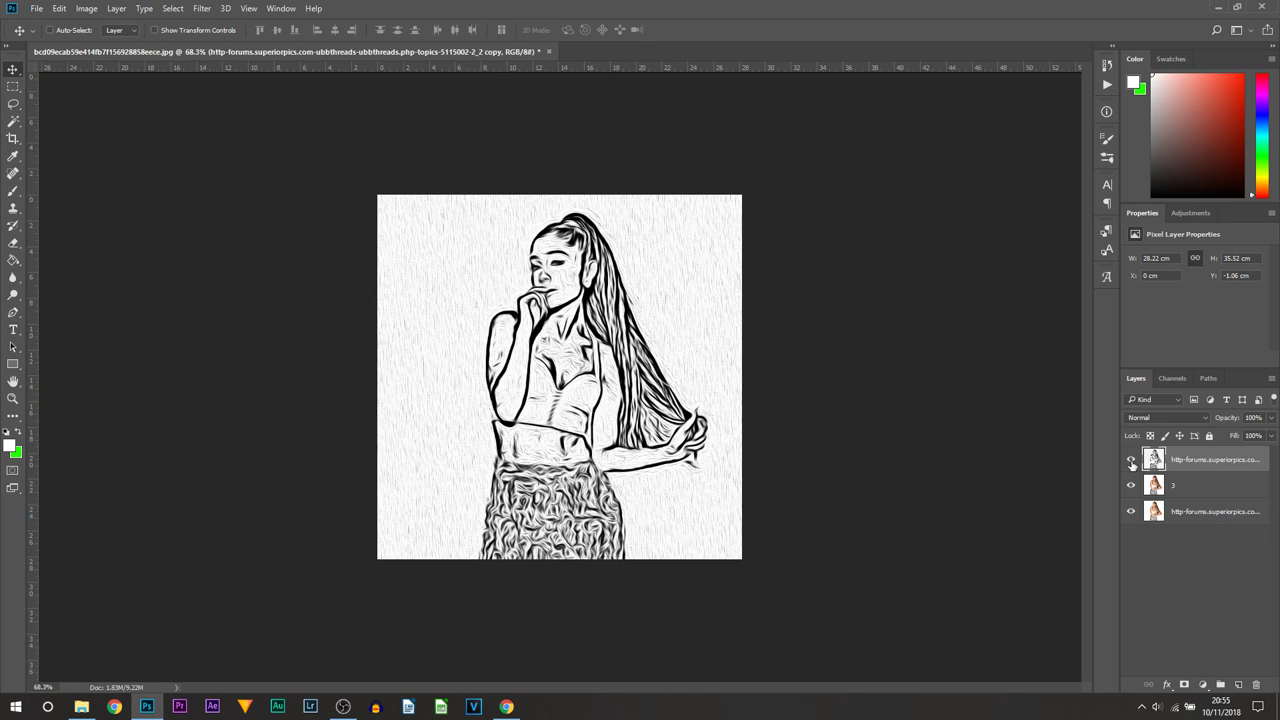
# Hide the sketch layer and raise layer 3's Levels output black to 36.
pyautogui.click(1131, 461)
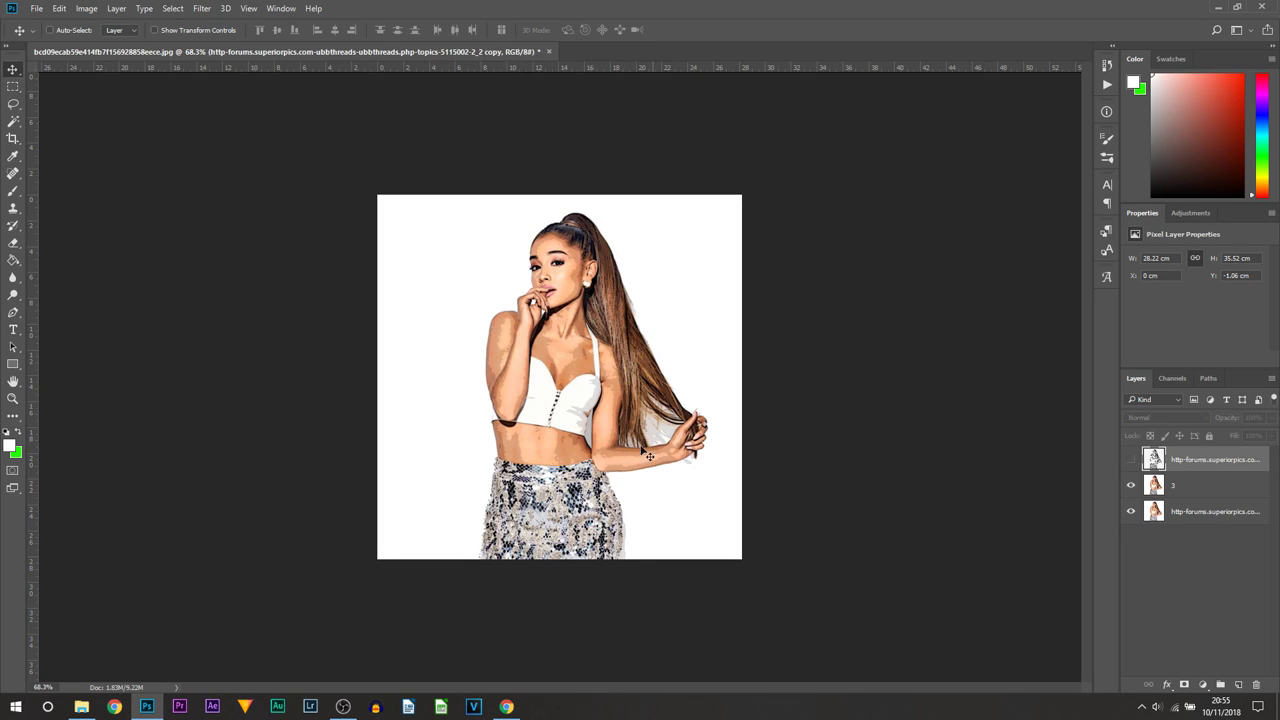
pyautogui.click(1186, 494)
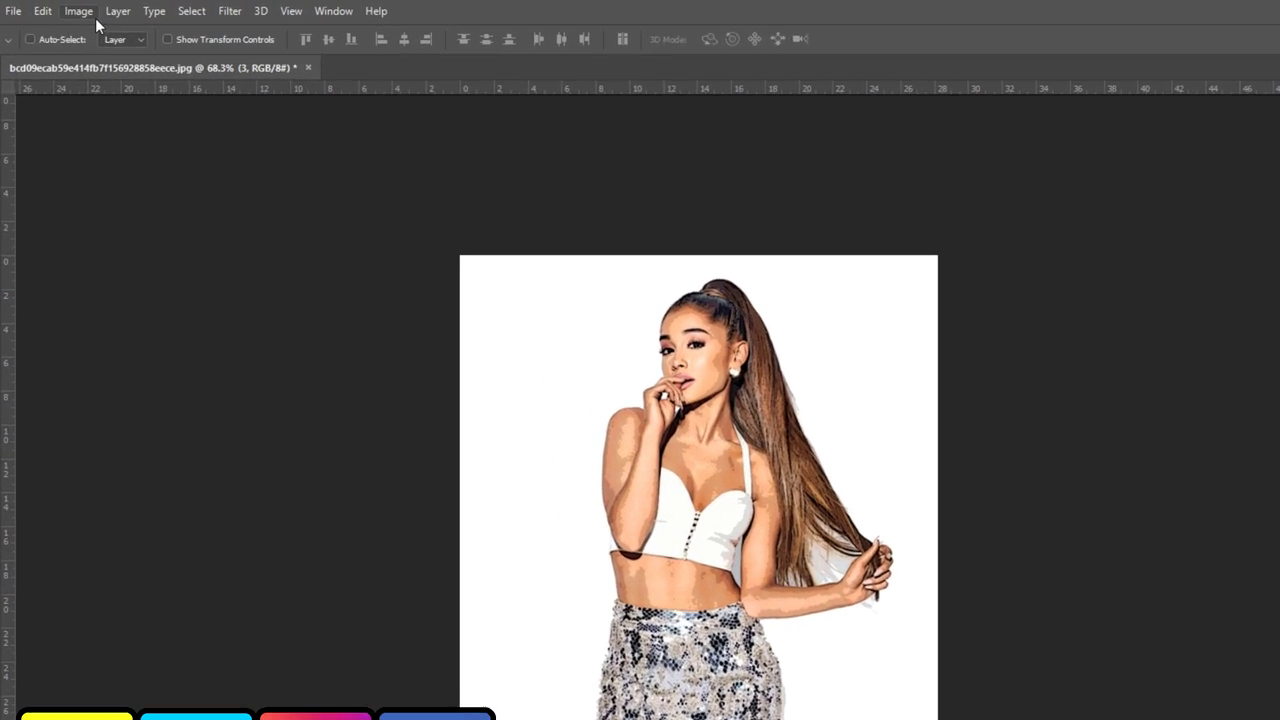
pyautogui.click(88, 9)
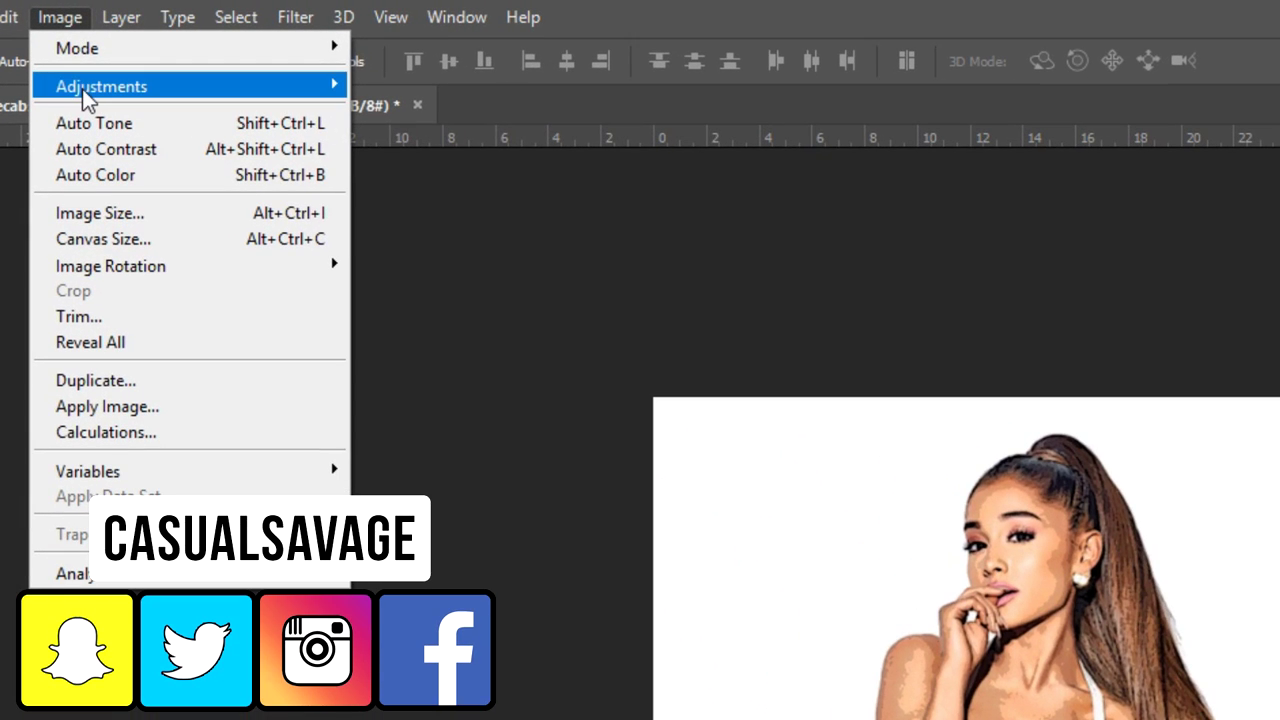
pyautogui.moveTo(86, 94)
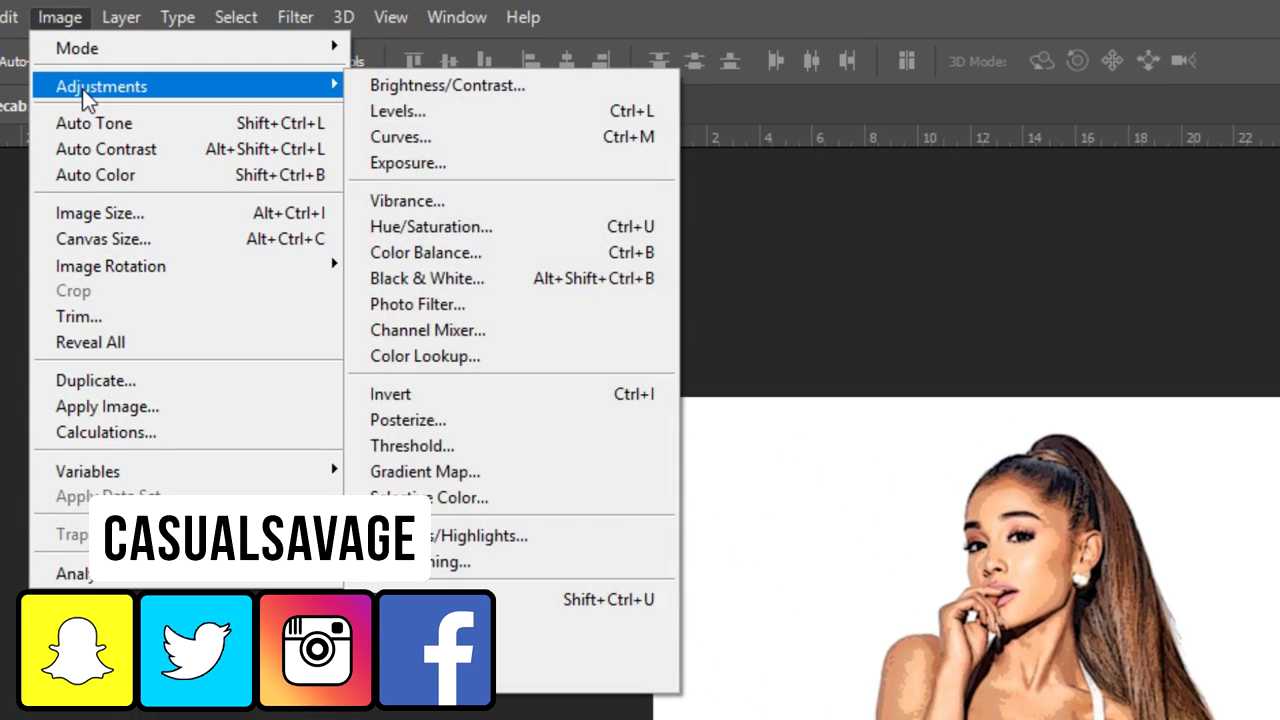
pyautogui.click(424, 112)
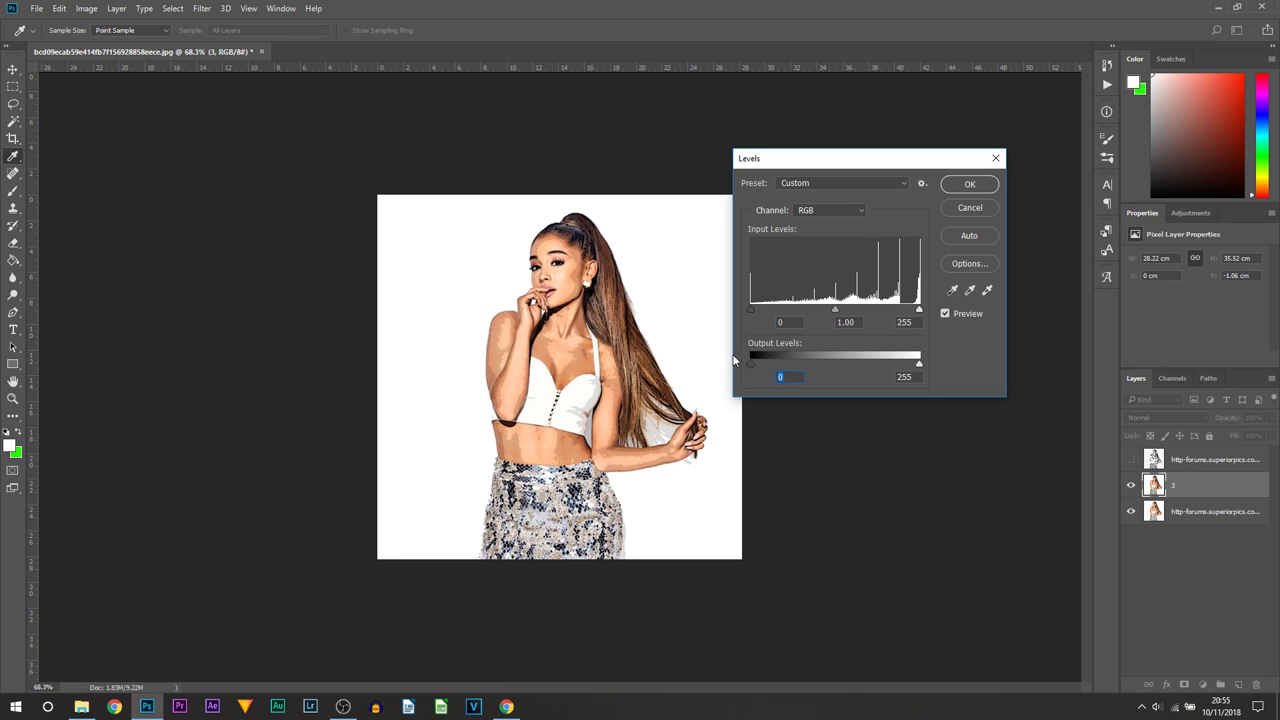
pyautogui.moveTo(757, 364); pyautogui.dragTo(775, 364)
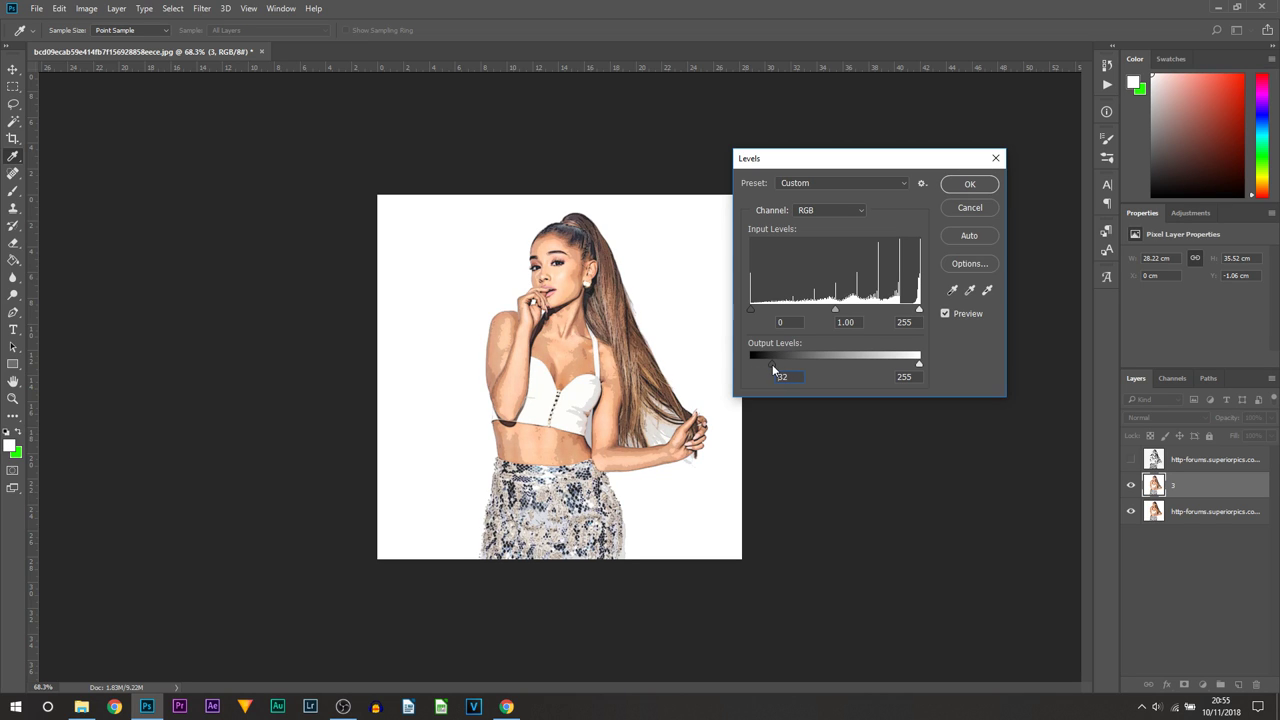
pyautogui.click(970, 185)
pyautogui.press('v')
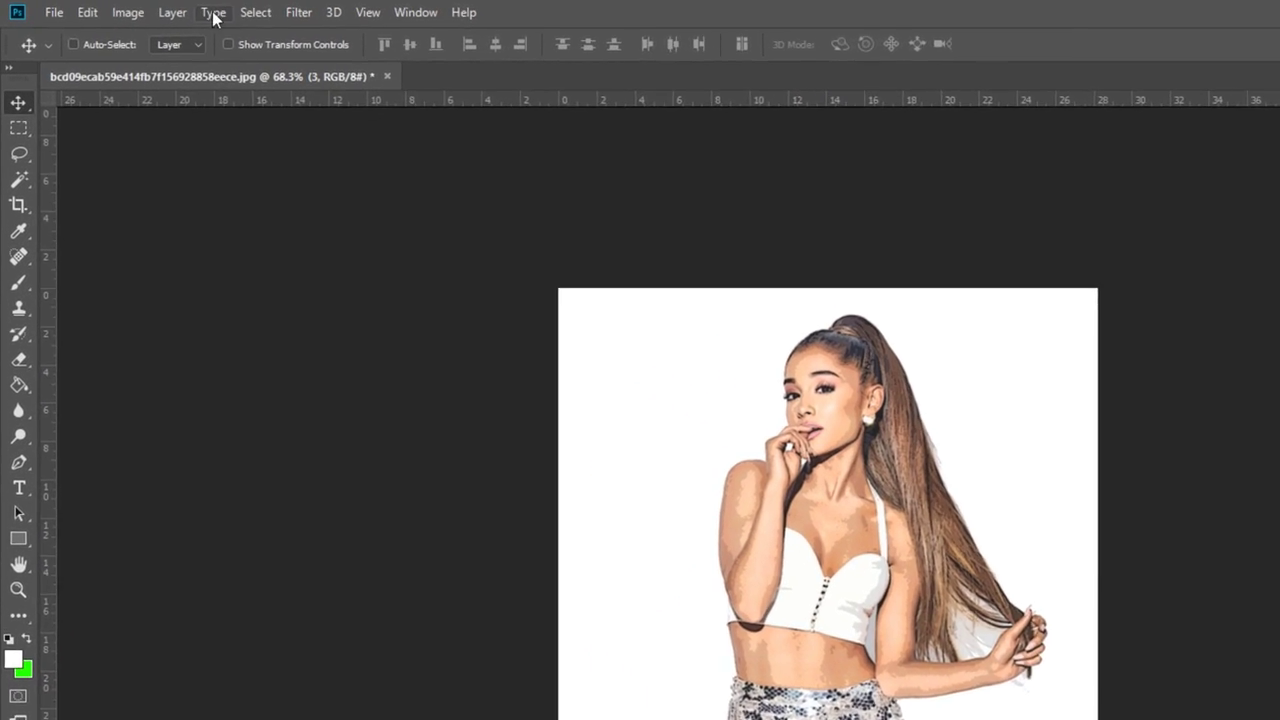
pyautogui.click(86, 11)
# Set layer 3's Hue/Saturation saturation to +35.
pyautogui.moveTo(177, 80)
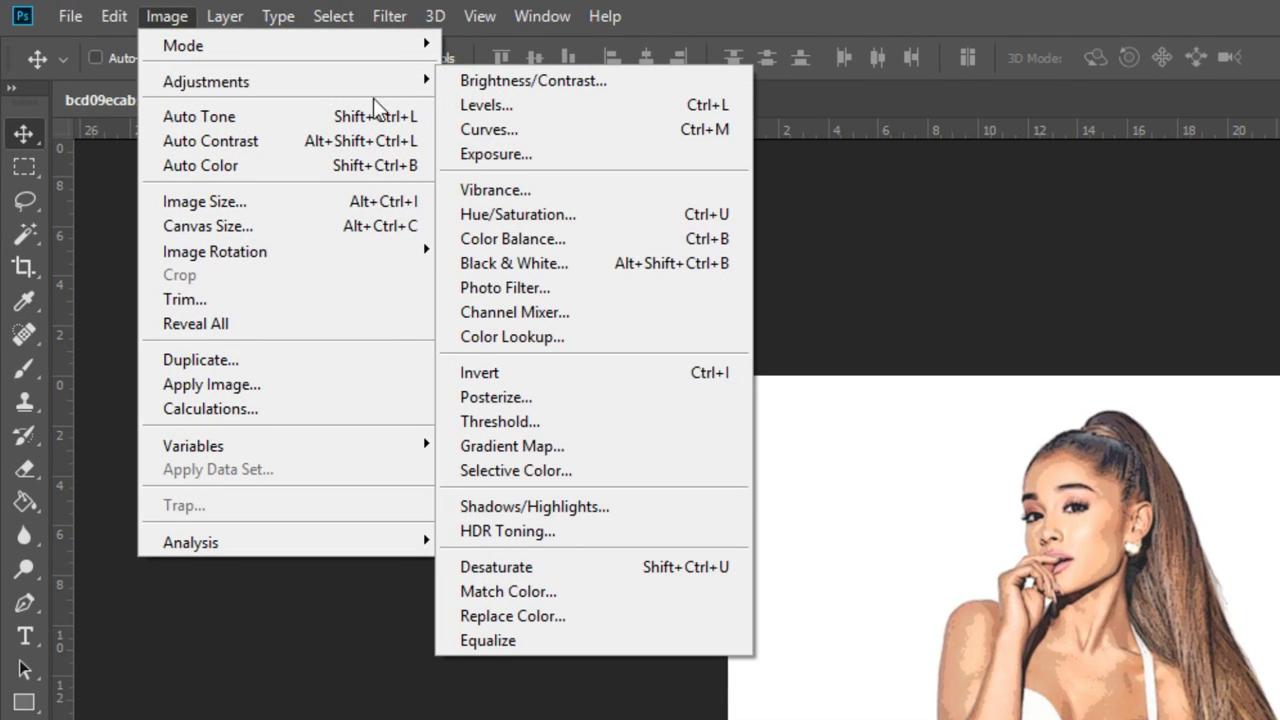
pyautogui.click(556, 222)
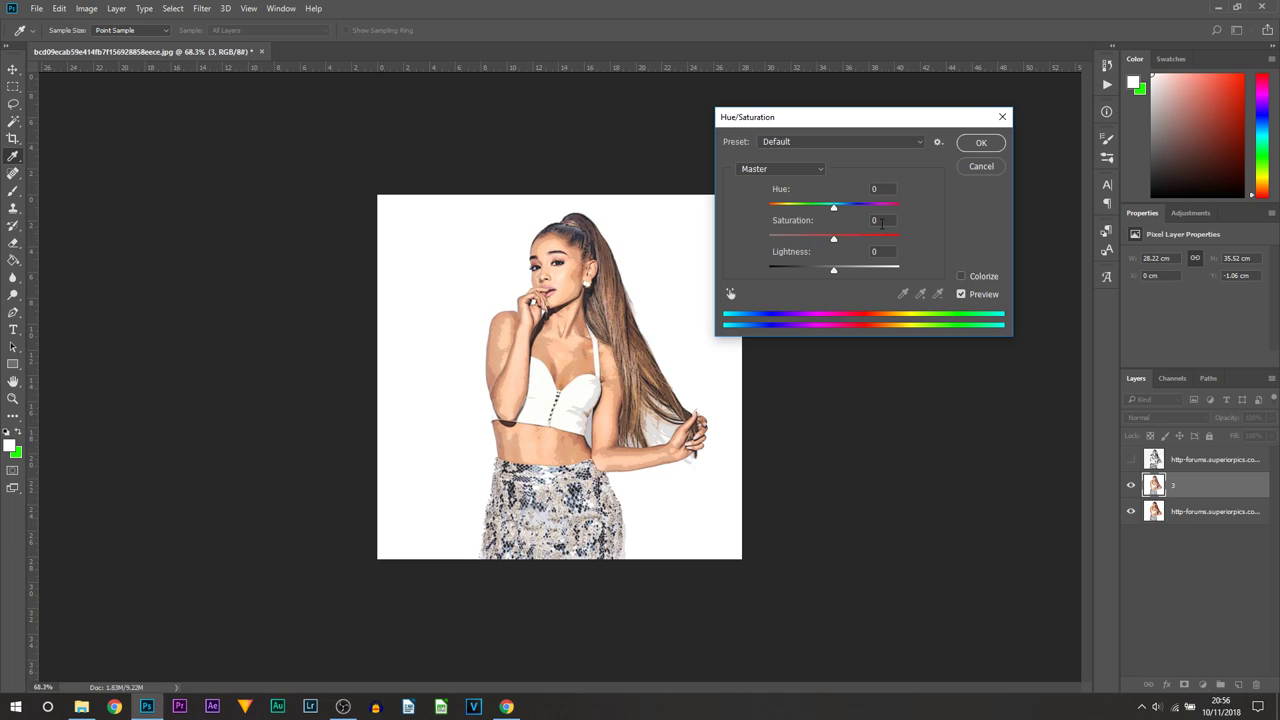
pyautogui.click(877, 221)
pyautogui.write('35')
pyautogui.click(980, 145)
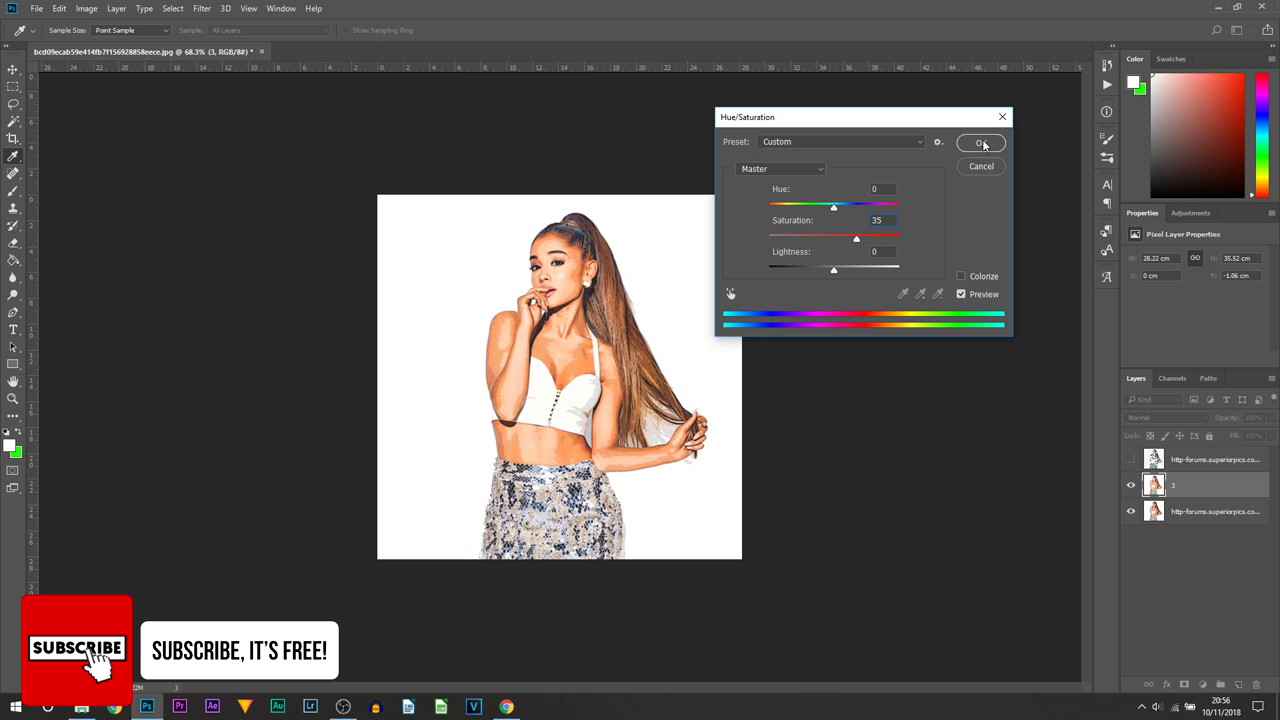
pyautogui.press('v')
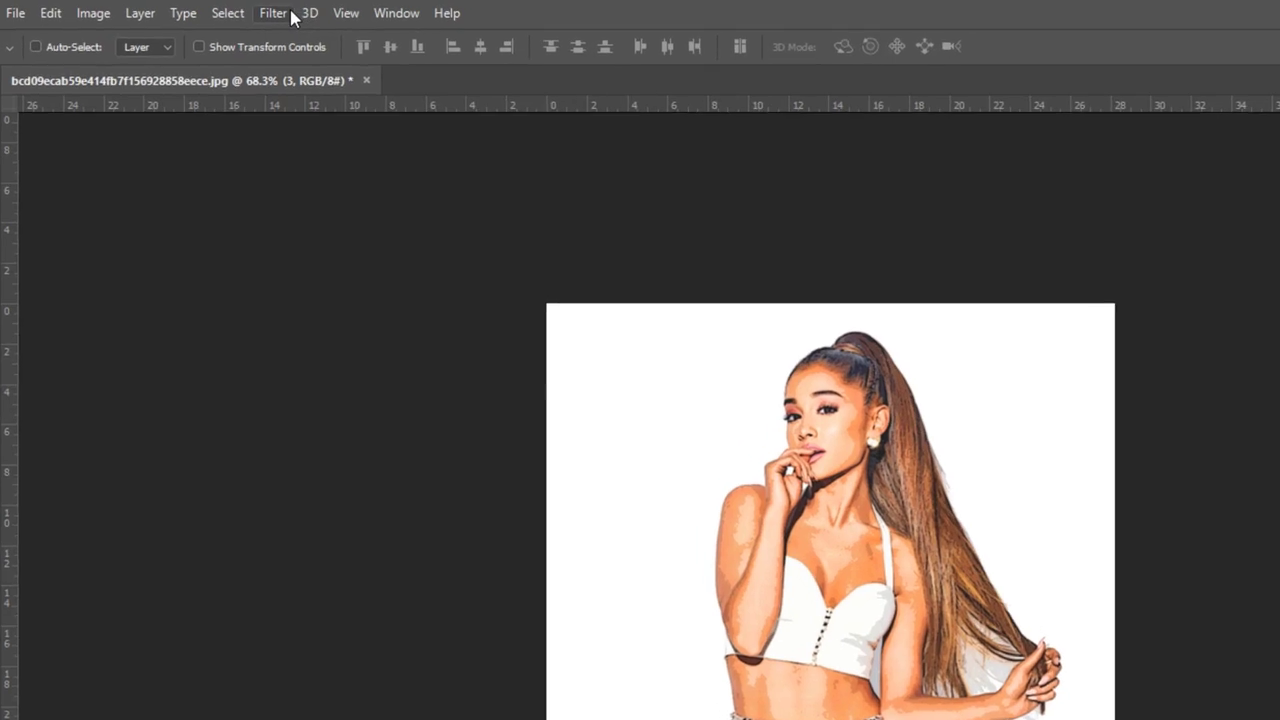
# Apply the Oil Paint filter to layer 3 with Cleanliness set to 7.
pyautogui.click(209, 8)
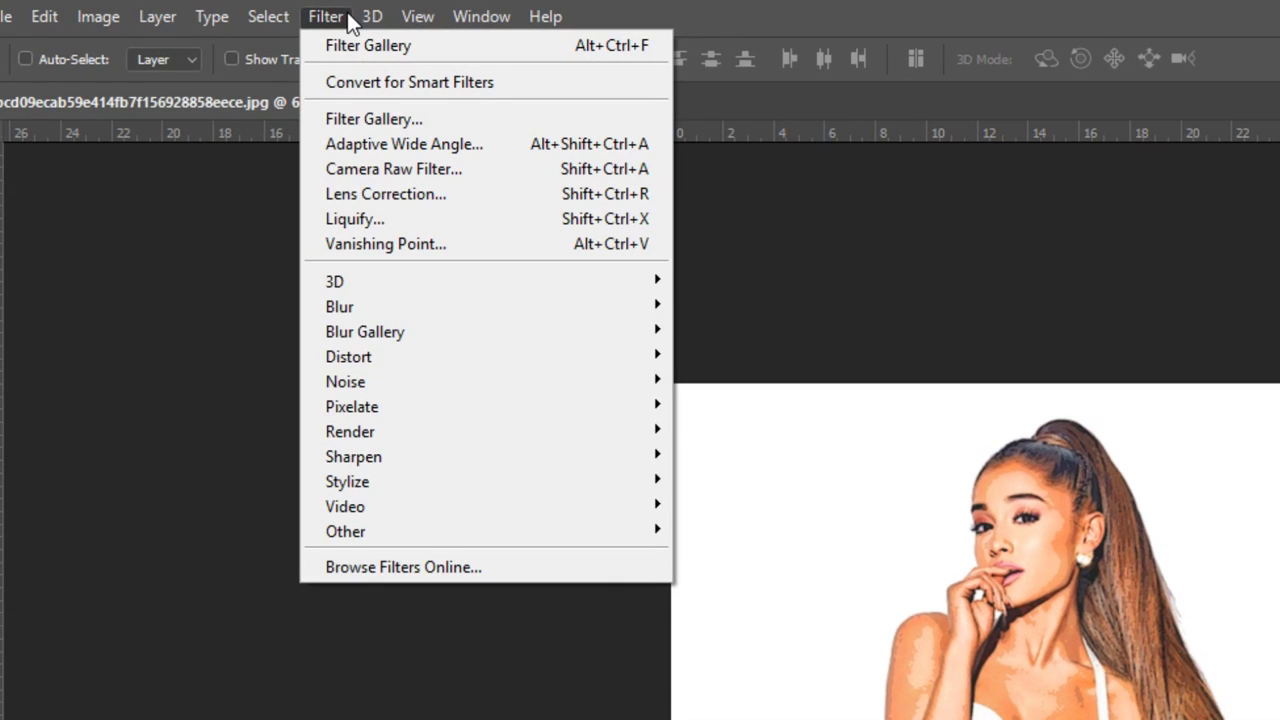
pyautogui.moveTo(419, 484)
pyautogui.click(702, 580)
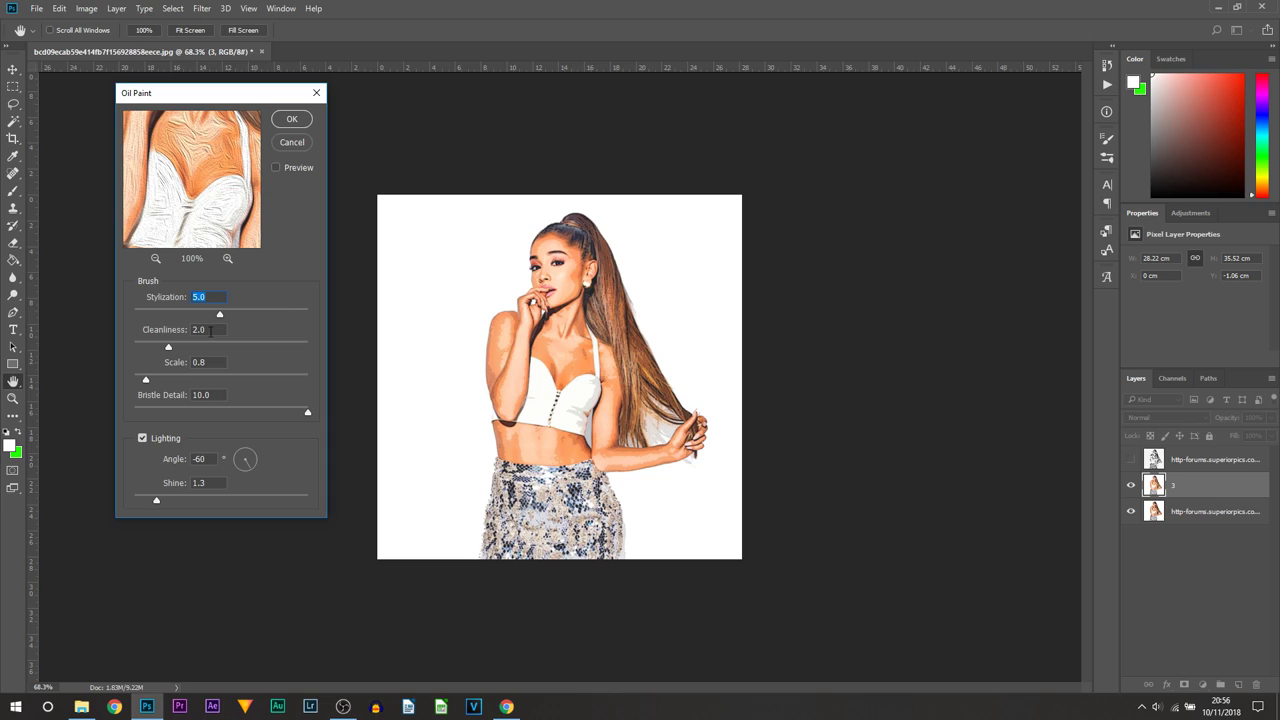
pyautogui.click(181, 330)
pyautogui.write('7')
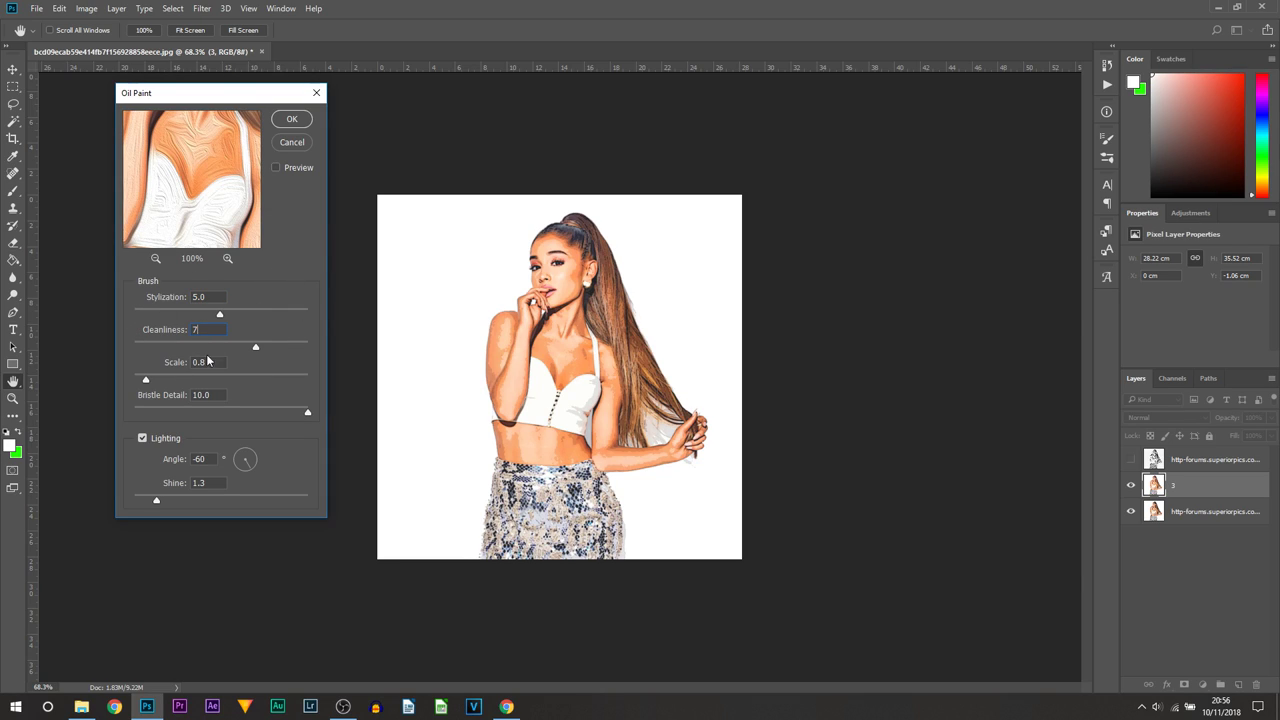
pyautogui.click(292, 120)
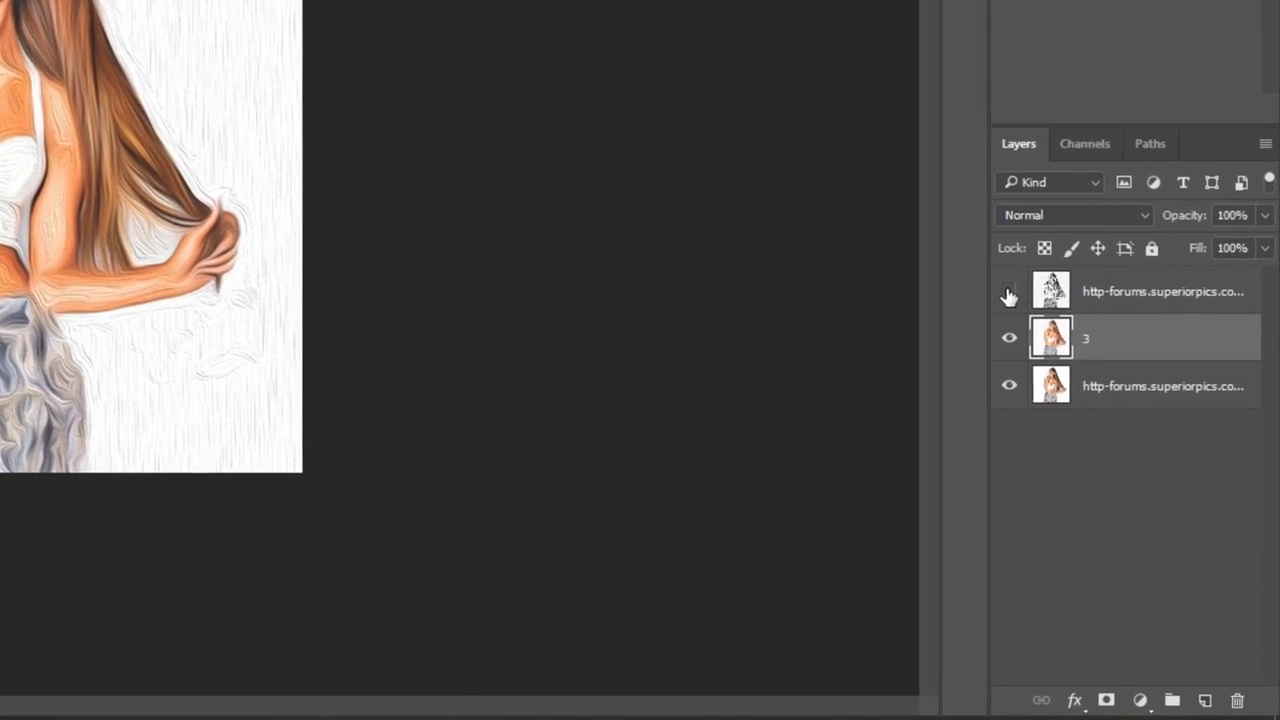
# Show the sketch layer again and set its blend mode to Multiply.
pyautogui.click(971, 240)
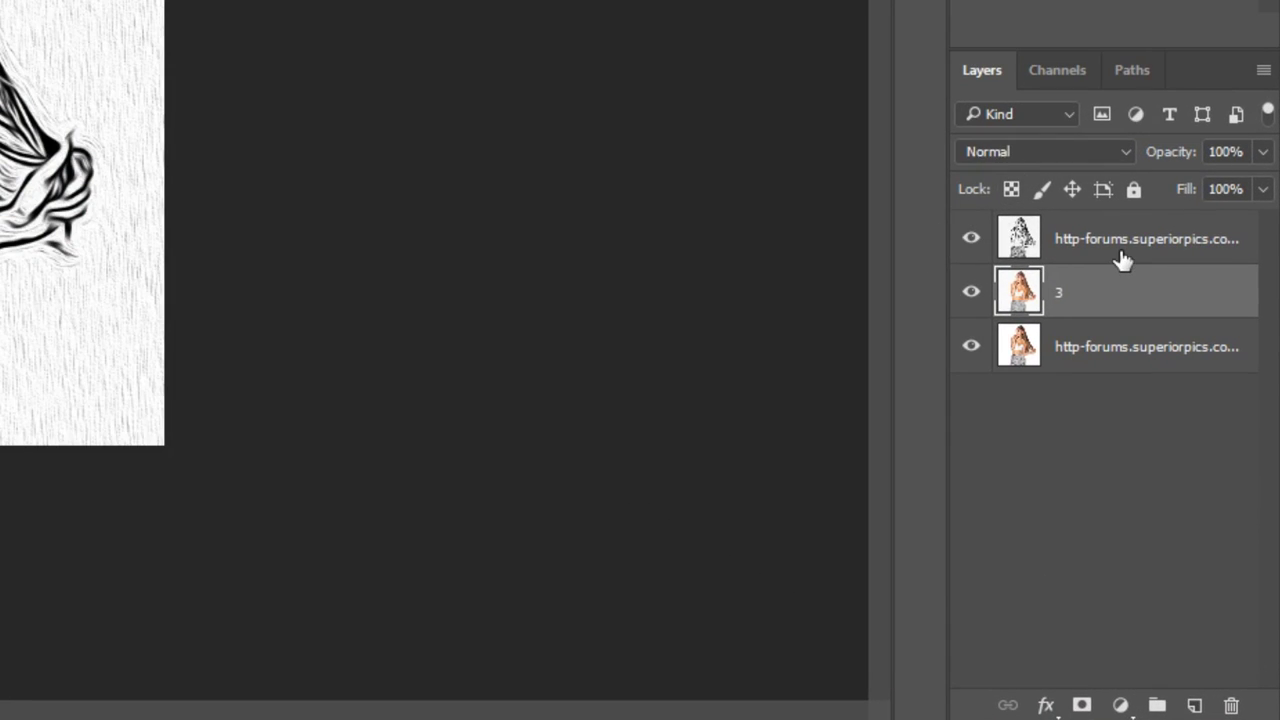
pyautogui.click(985, 237)
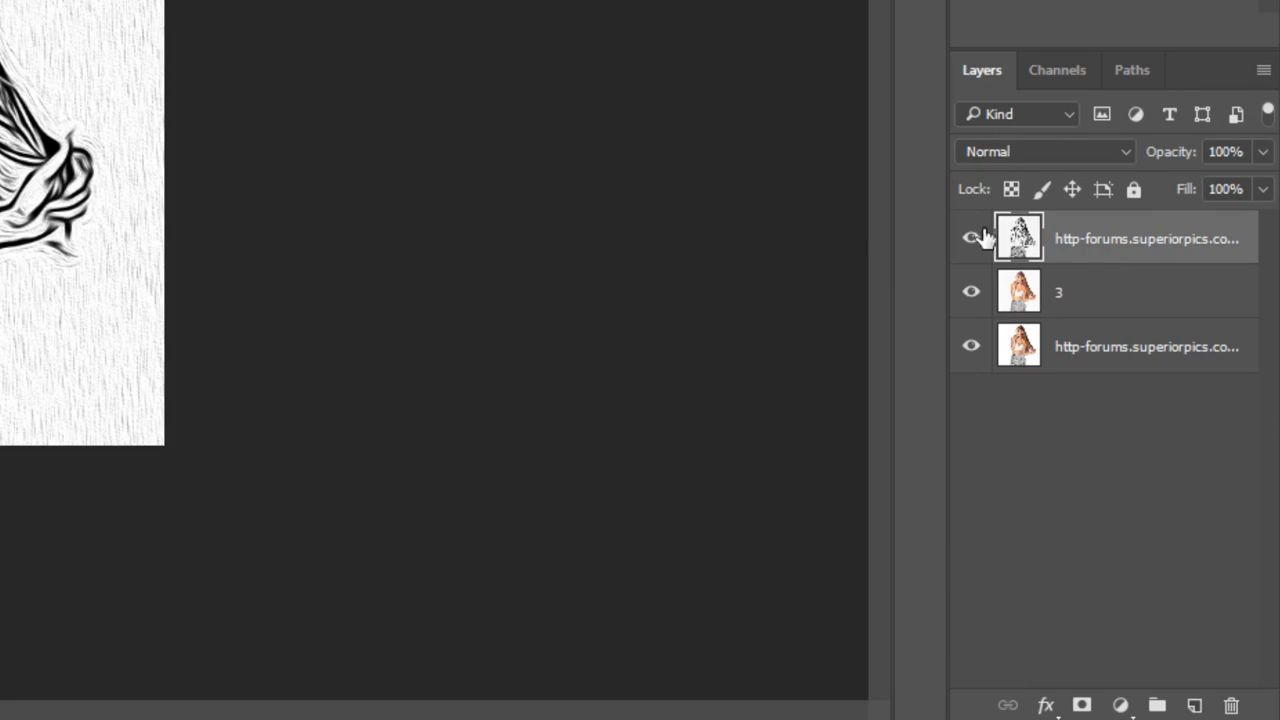
pyautogui.click(1077, 147)
pyautogui.click(1043, 243)
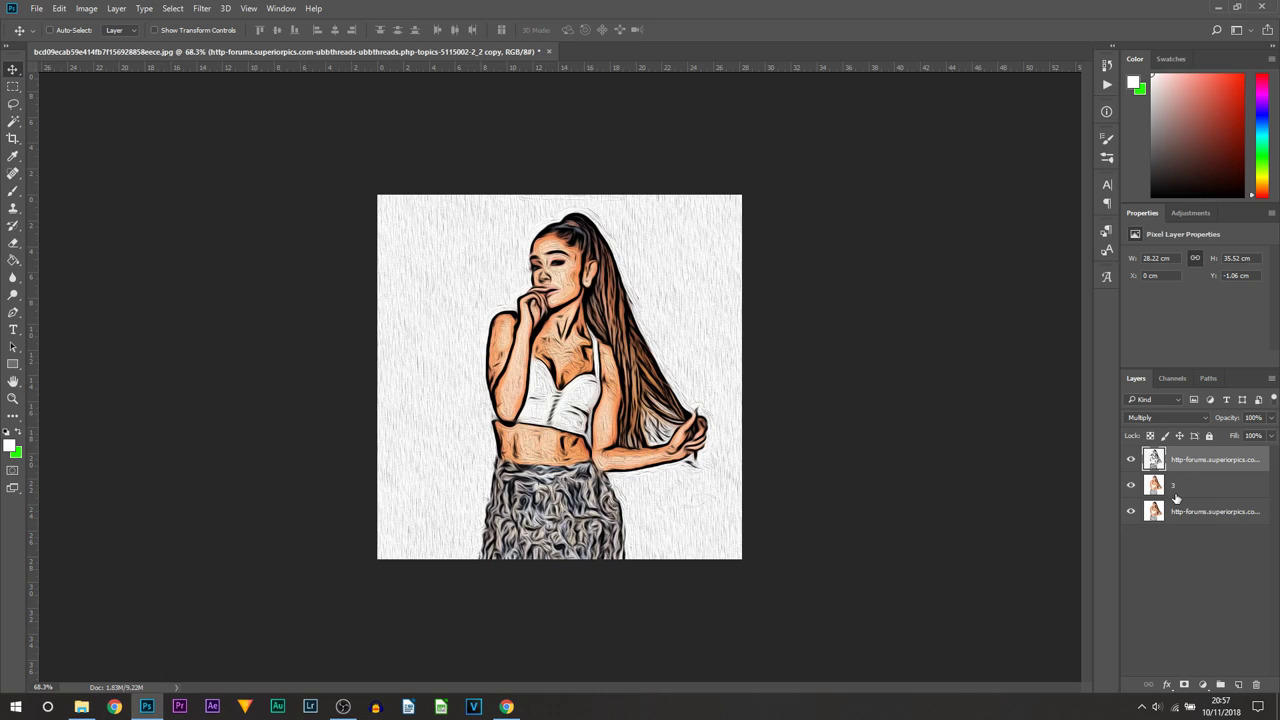
# Add a Levels adjustment layer with input black at 53 for higher contrast.
pyautogui.click(1204, 685)
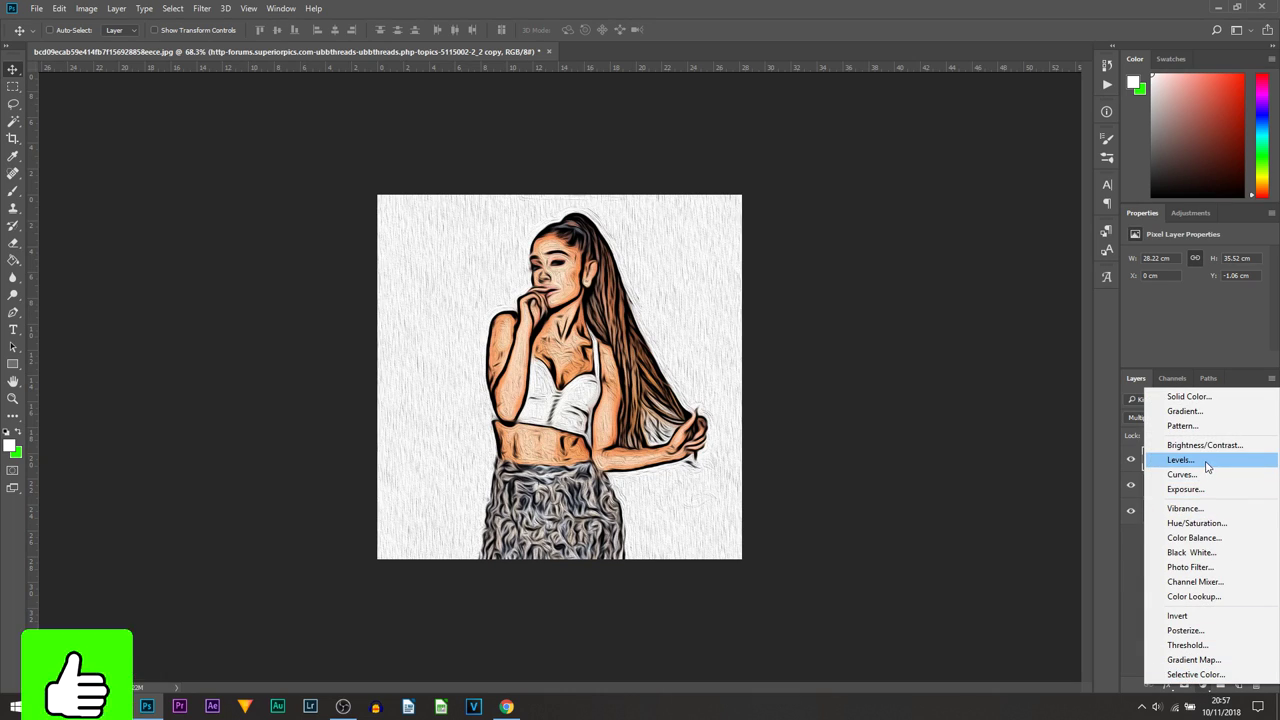
pyautogui.click(1206, 464)
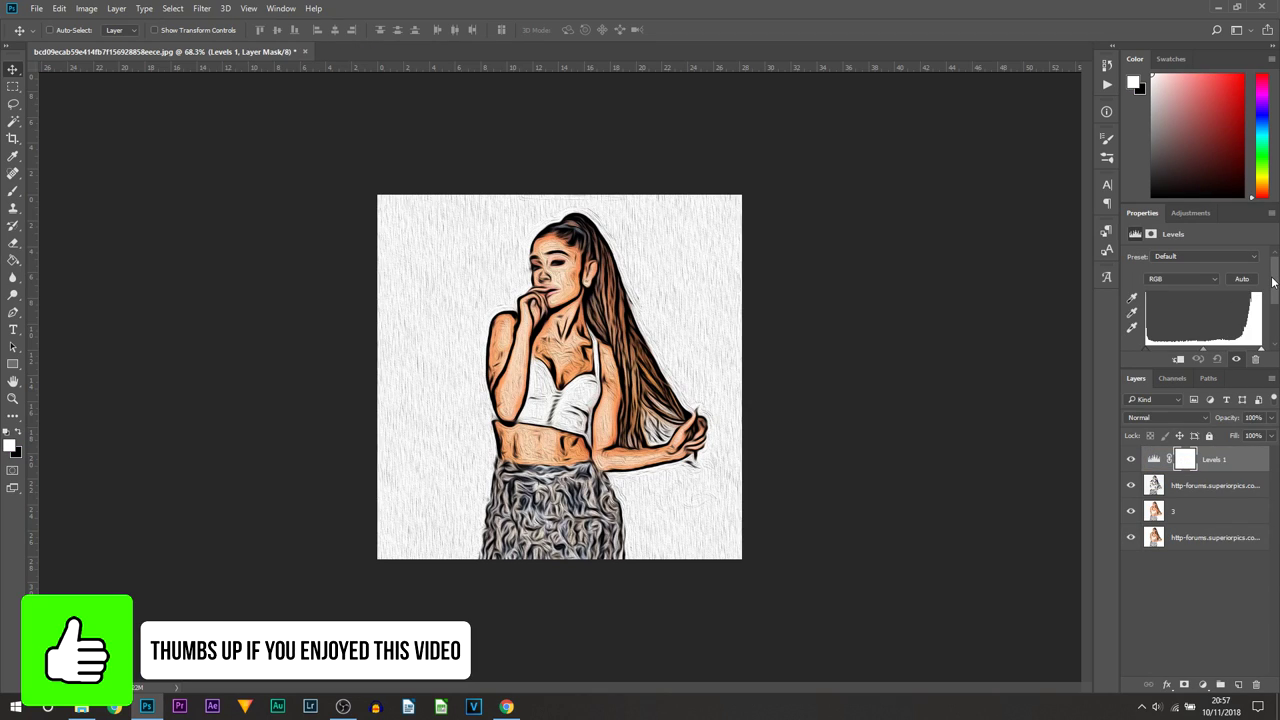
pyautogui.moveTo(1273, 283); pyautogui.dragTo(1276, 300)
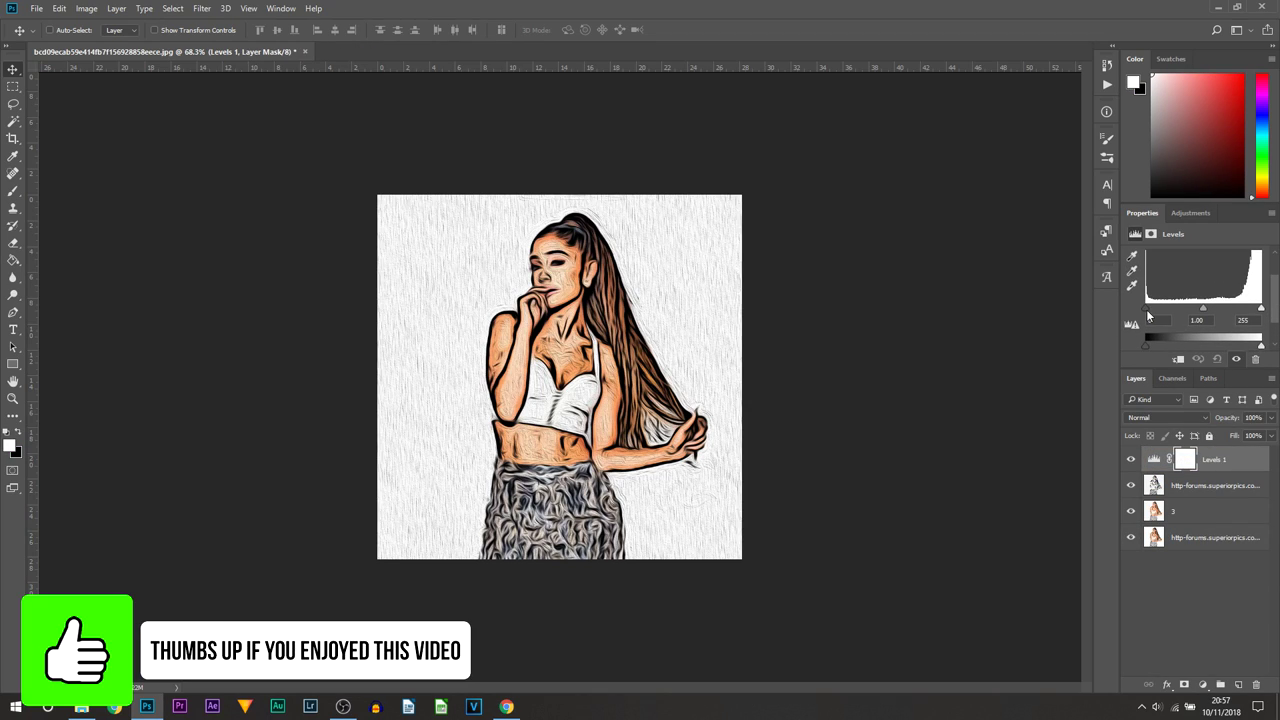
pyautogui.moveTo(1262, 315); pyautogui.dragTo(1241, 318)
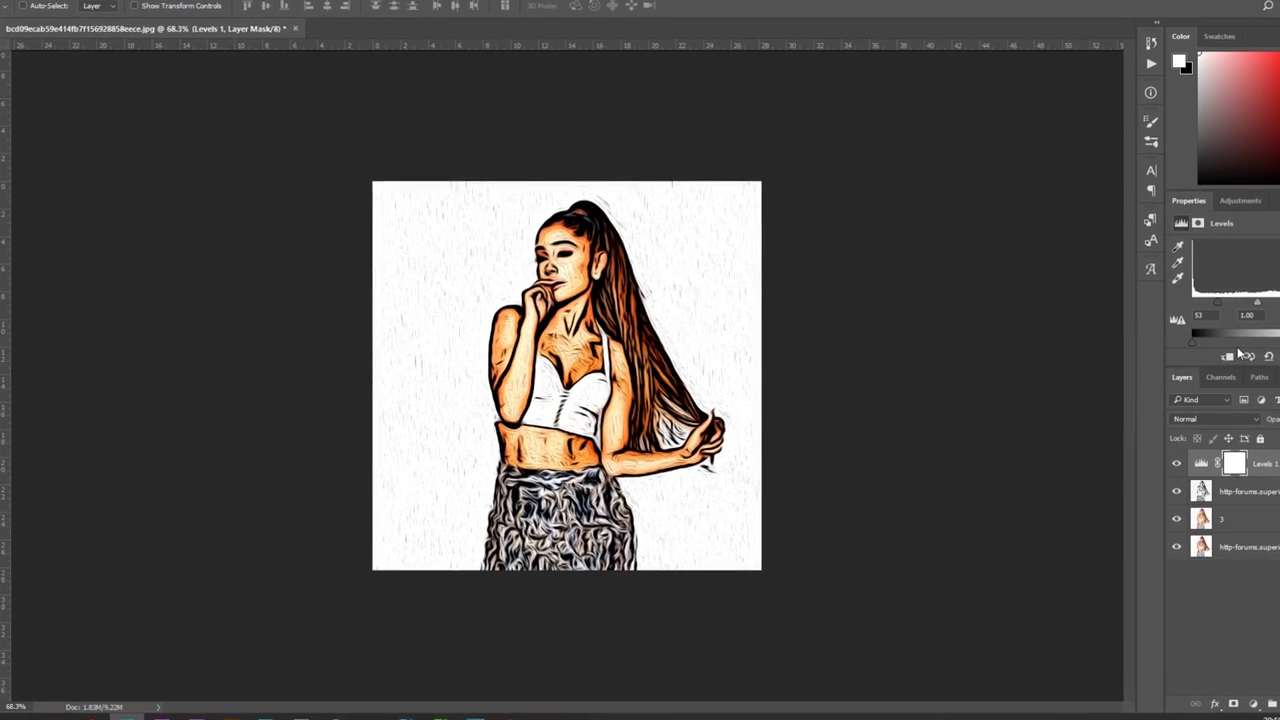